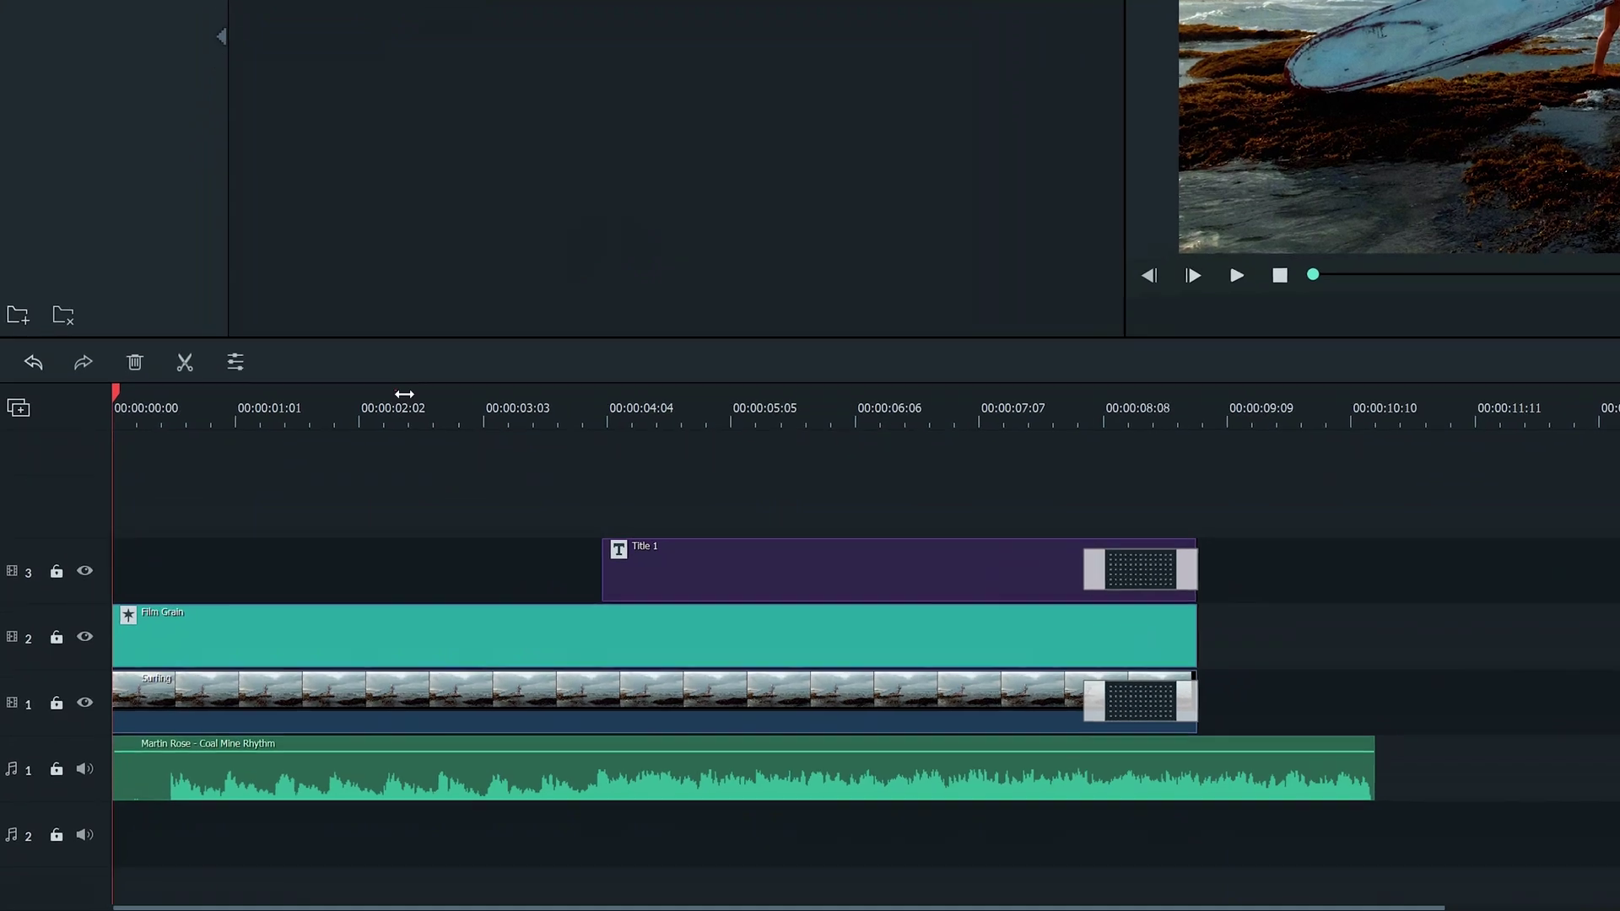
Step: Drag a fade-in onto the start of the timeline music clip; a fade-out is tried and undone
{"action": "mouse_move", "coordinate": [323, 739]}
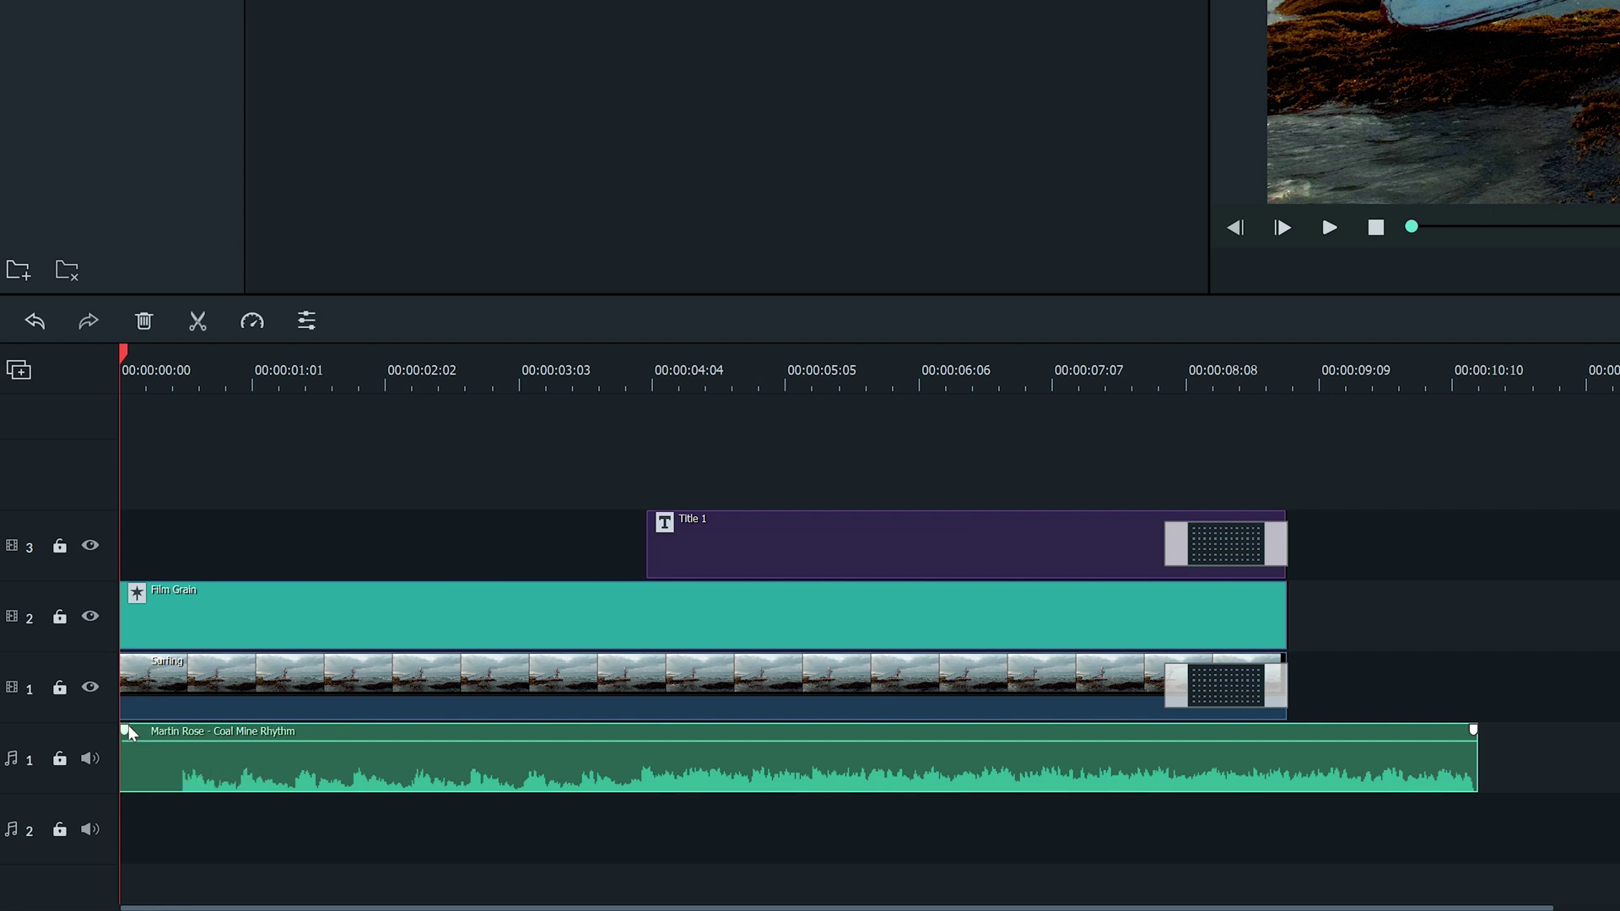
{"action": "mouse_move", "coordinate": [128, 727]}
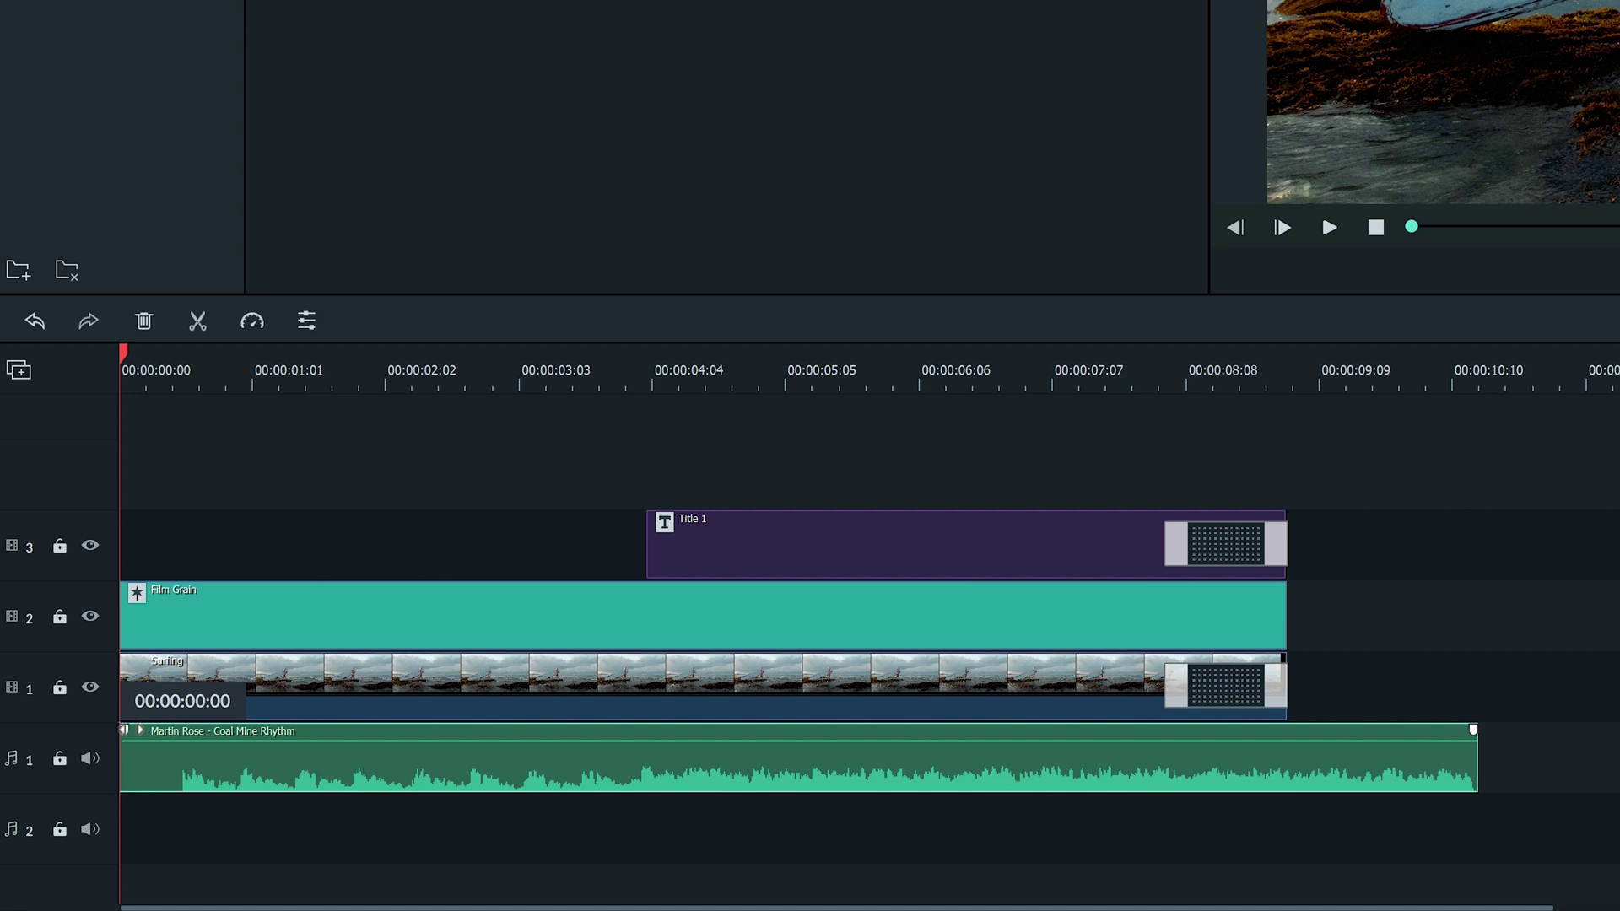
{"action": "left_click_drag", "start_coordinate": [124, 729], "coordinate": [203, 730]}
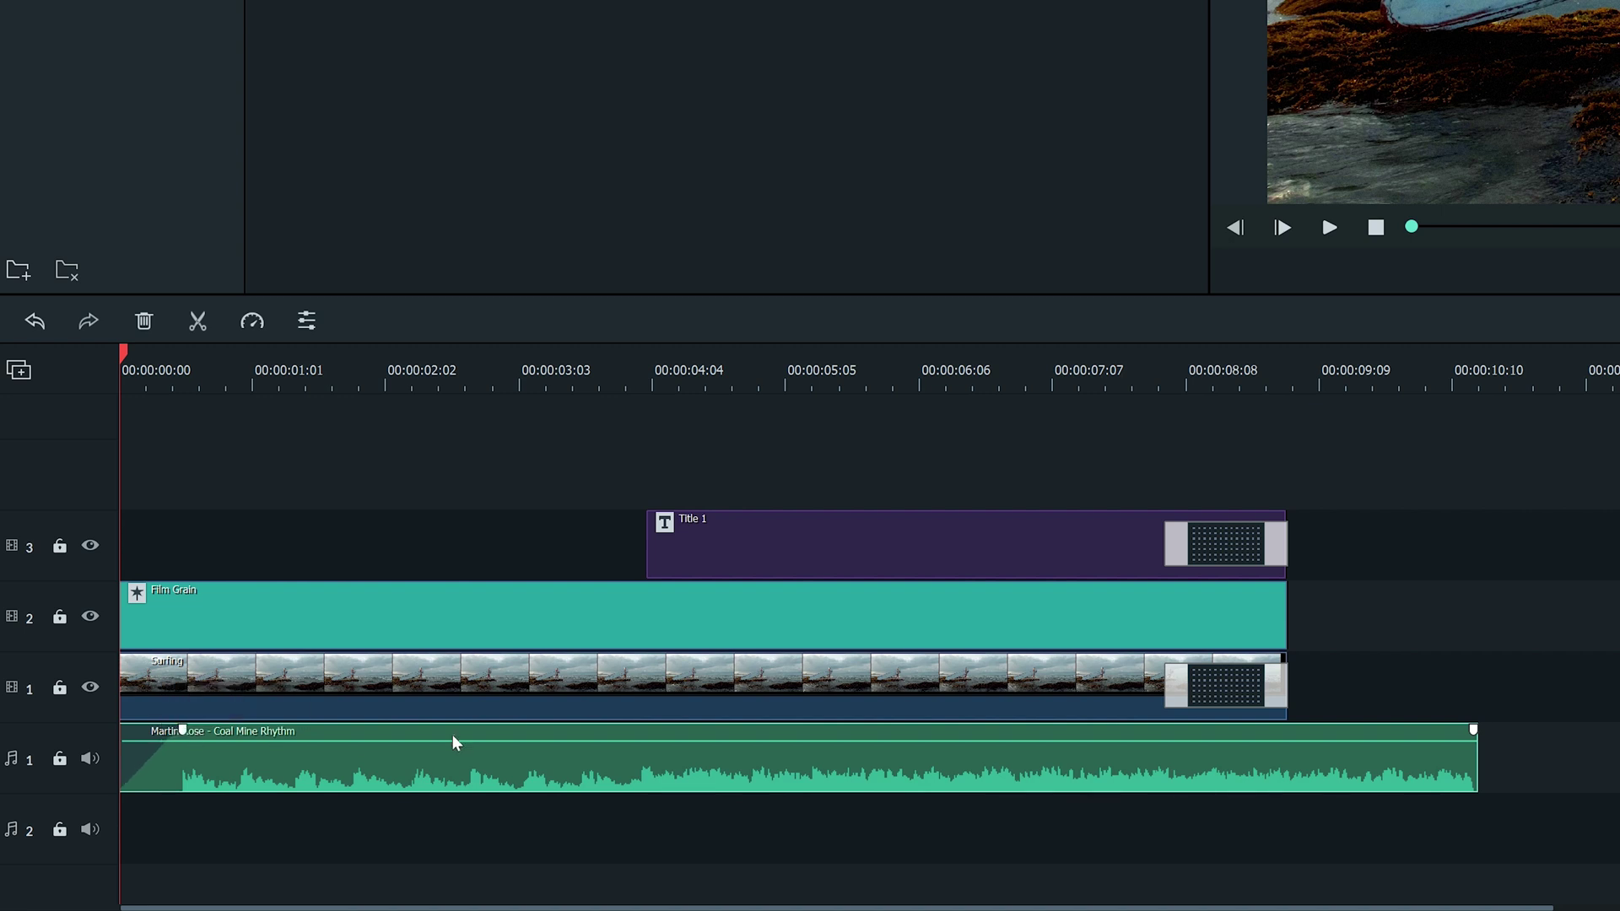
{"action": "left_click_drag", "start_coordinate": [1473, 730], "coordinate": [1413, 731]}
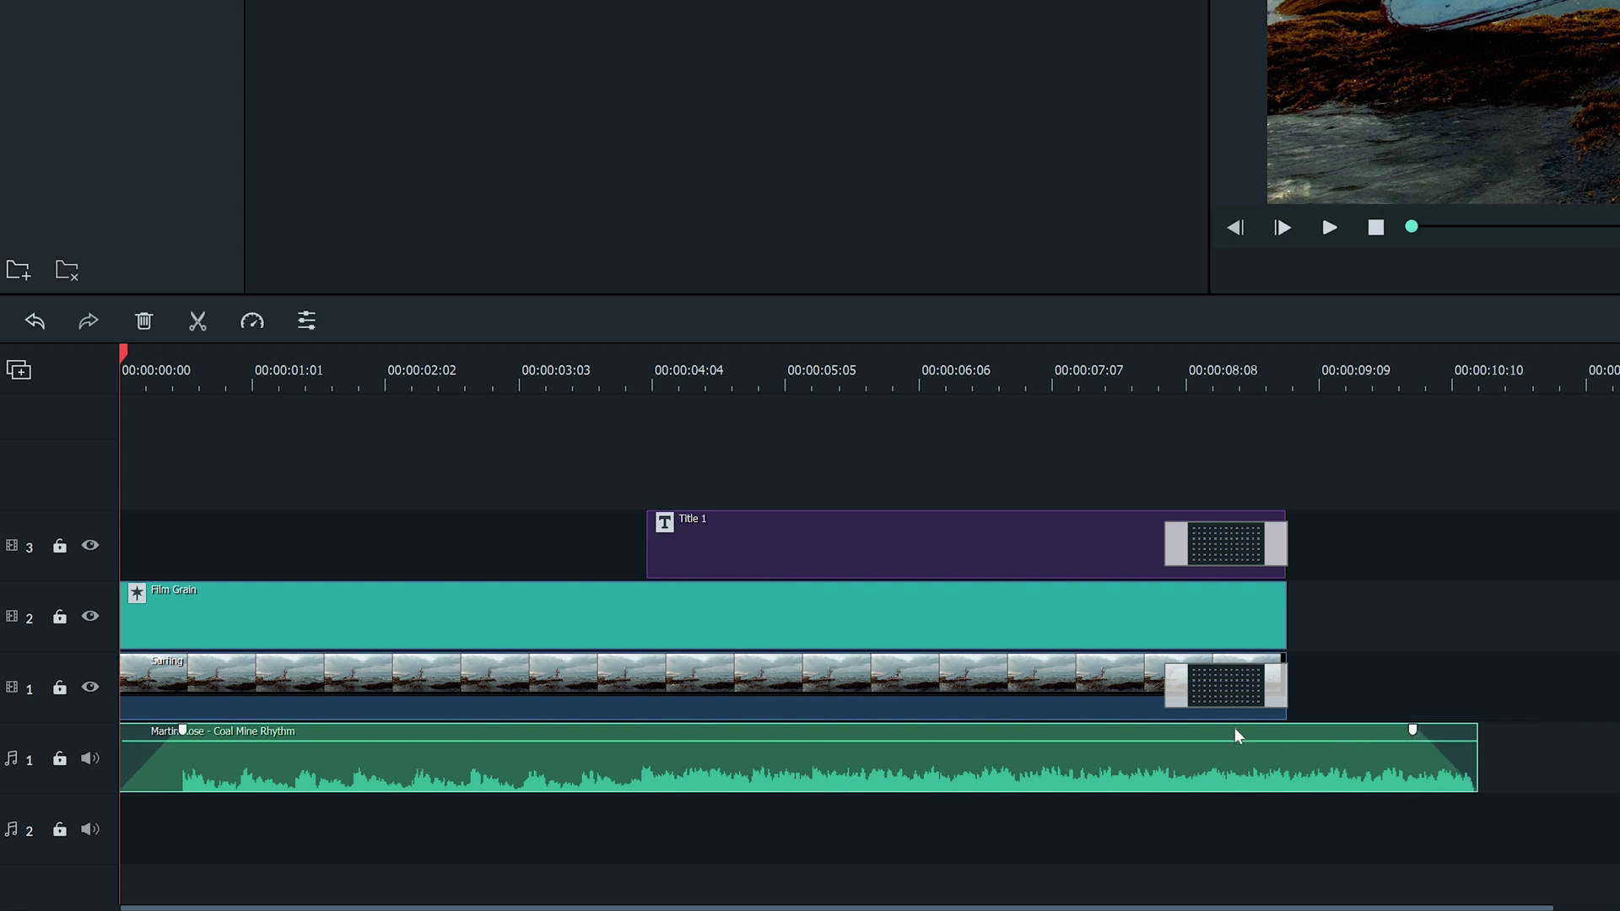
{"action": "key", "text": "ctrl+z"}
{"action": "key", "text": "ctrl+z"}
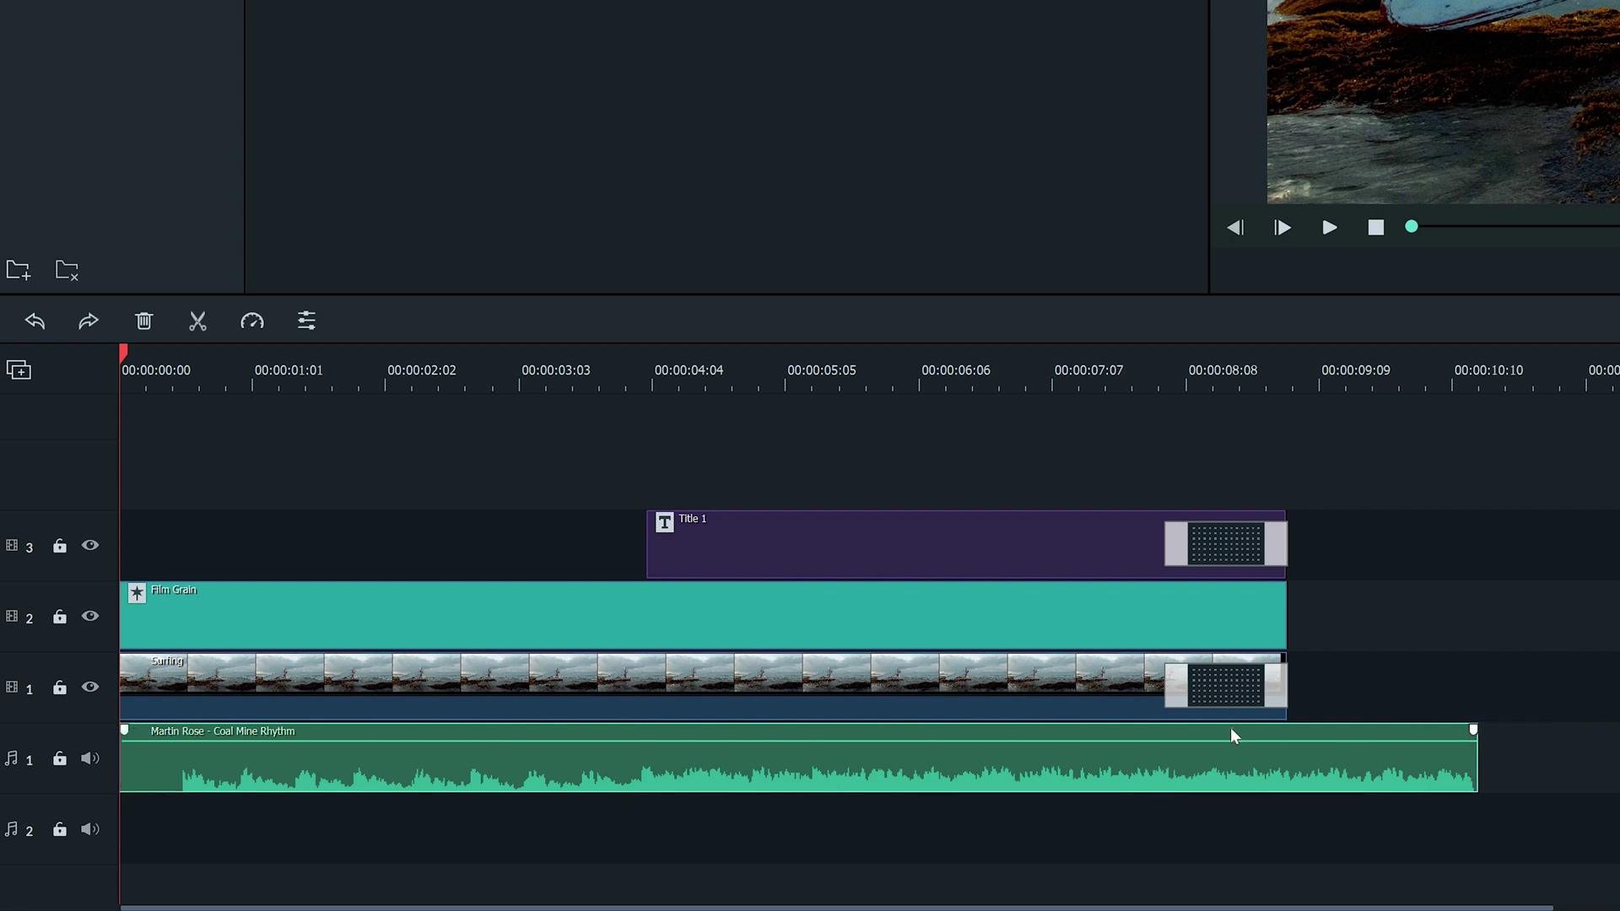
Step: In the music's Audio panel, try and remove a long fade-in, then shift pitch to 3.00
{"action": "double_click", "coordinate": [1041, 756]}
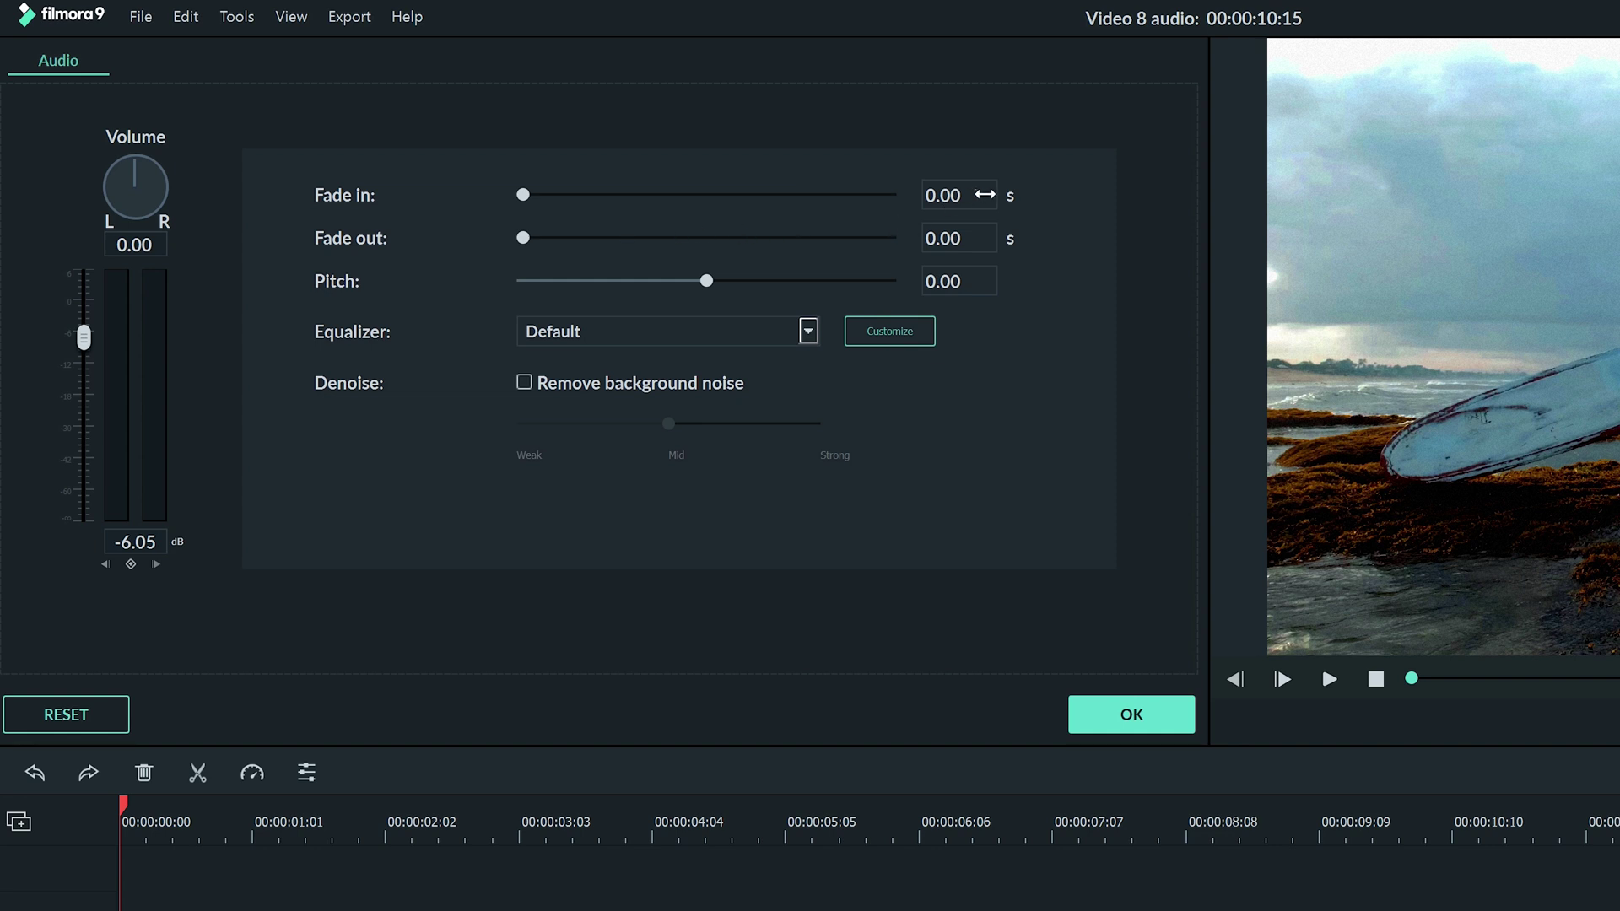
{"action": "left_click_drag", "start_coordinate": [976, 192], "coordinate": [1097, 191]}
{"action": "left_click_drag", "start_coordinate": [890, 195], "coordinate": [523, 194]}
{"action": "left_click_drag", "start_coordinate": [706, 285], "coordinate": [765, 297]}
{"action": "left_click", "coordinate": [1048, 280]}
Step: Keep the equalizer on Default and confirm all ten Customize Equalizer bands at 0.00
{"action": "left_click", "coordinate": [805, 328]}
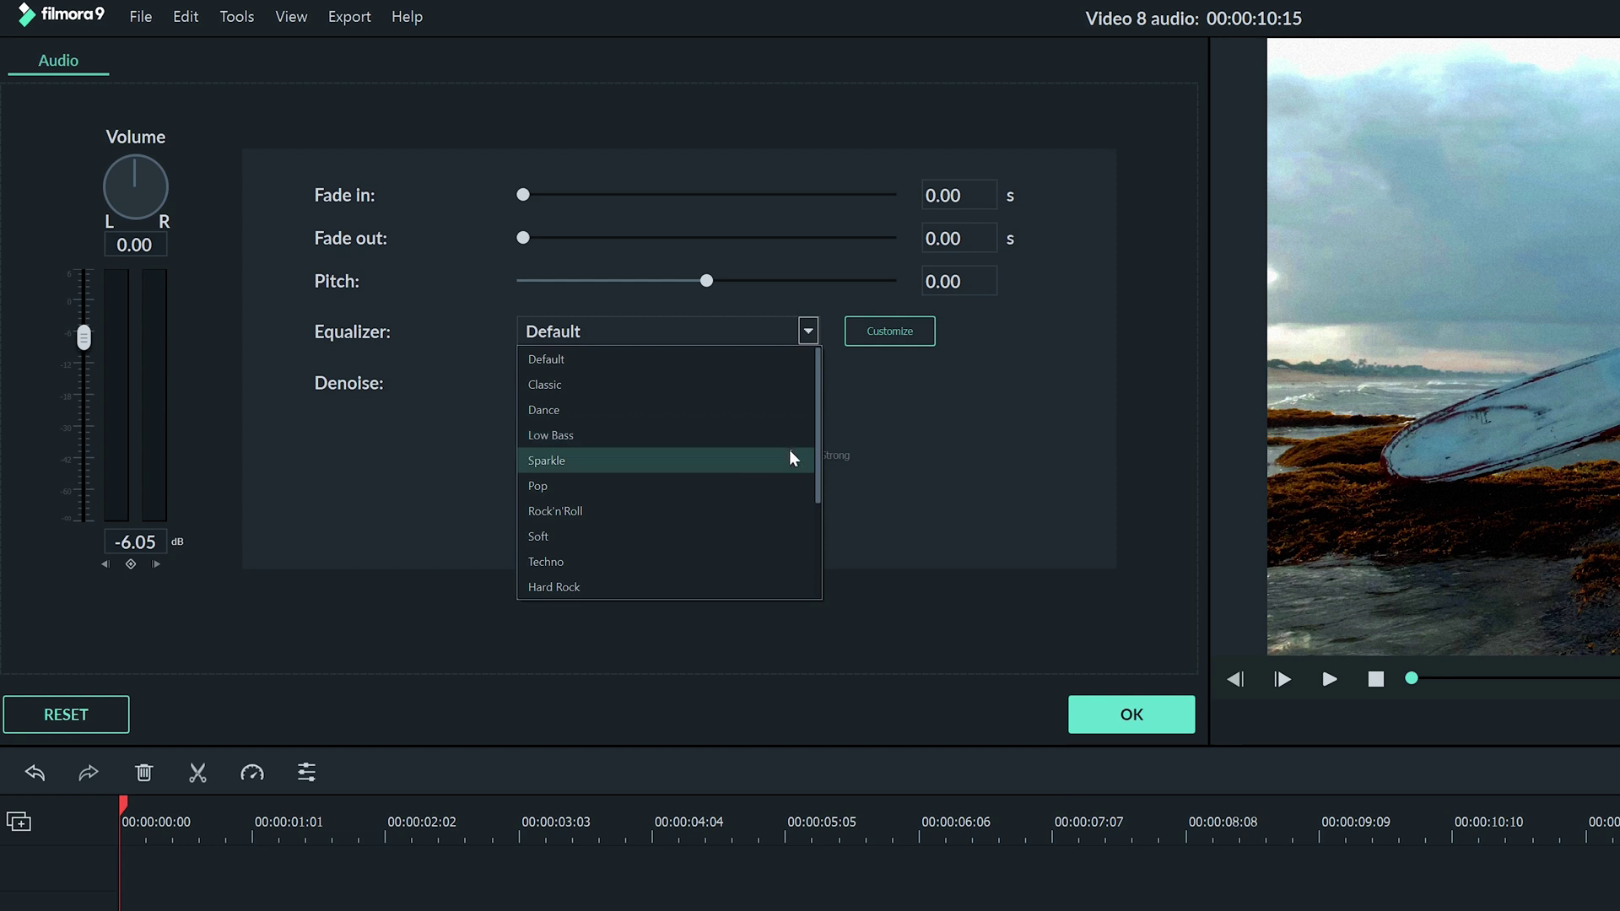
{"action": "left_click", "coordinate": [808, 329]}
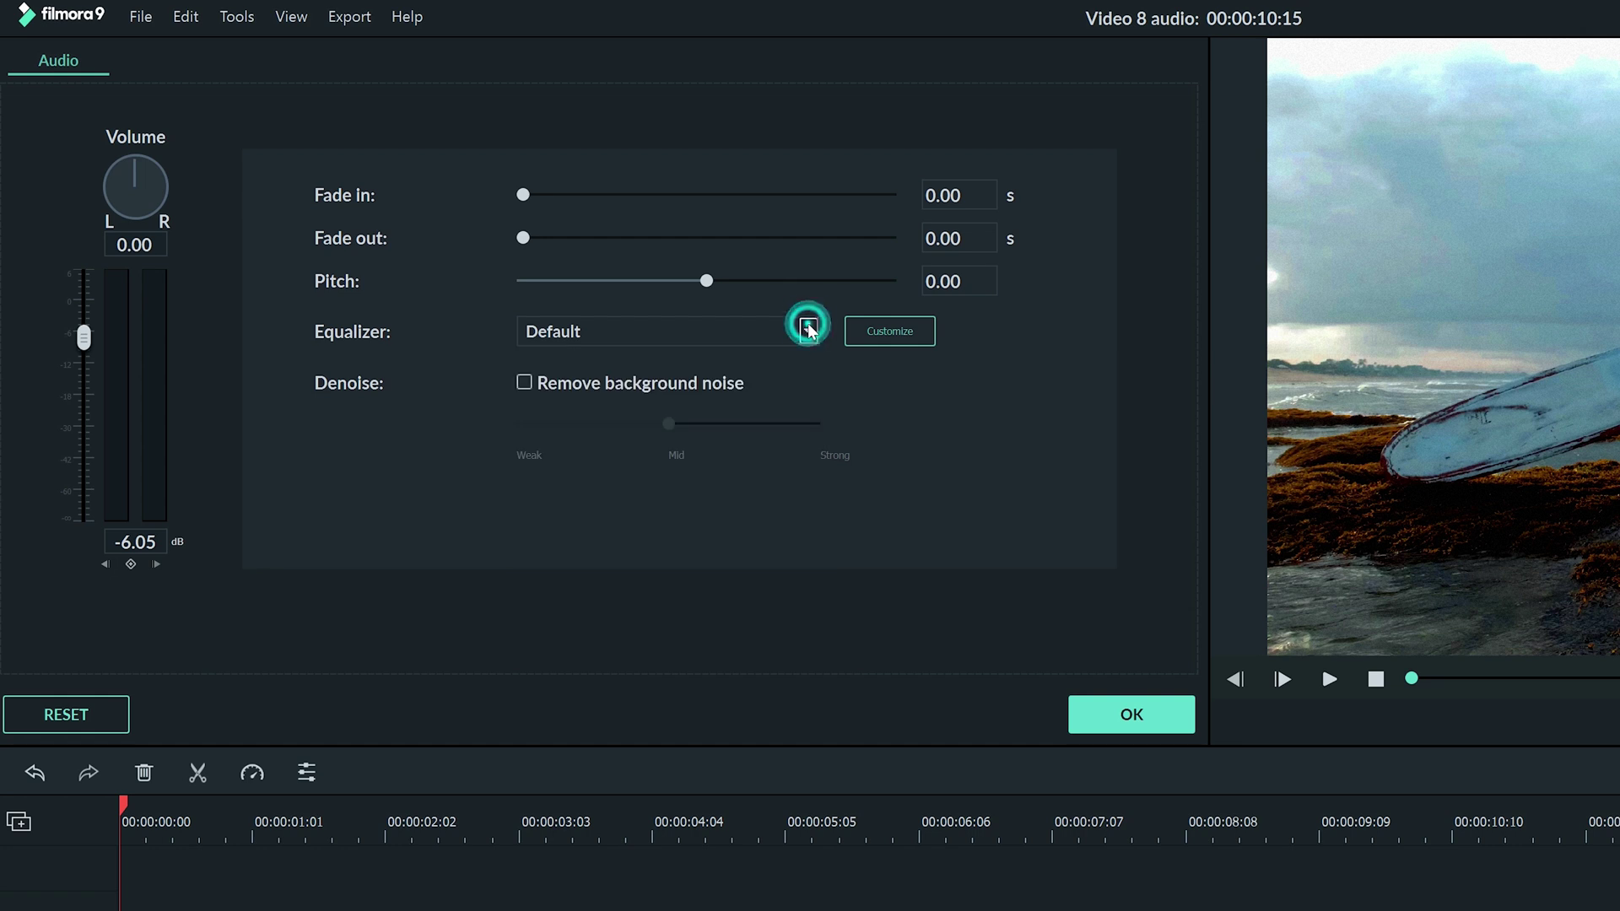
{"action": "left_click", "coordinate": [864, 342]}
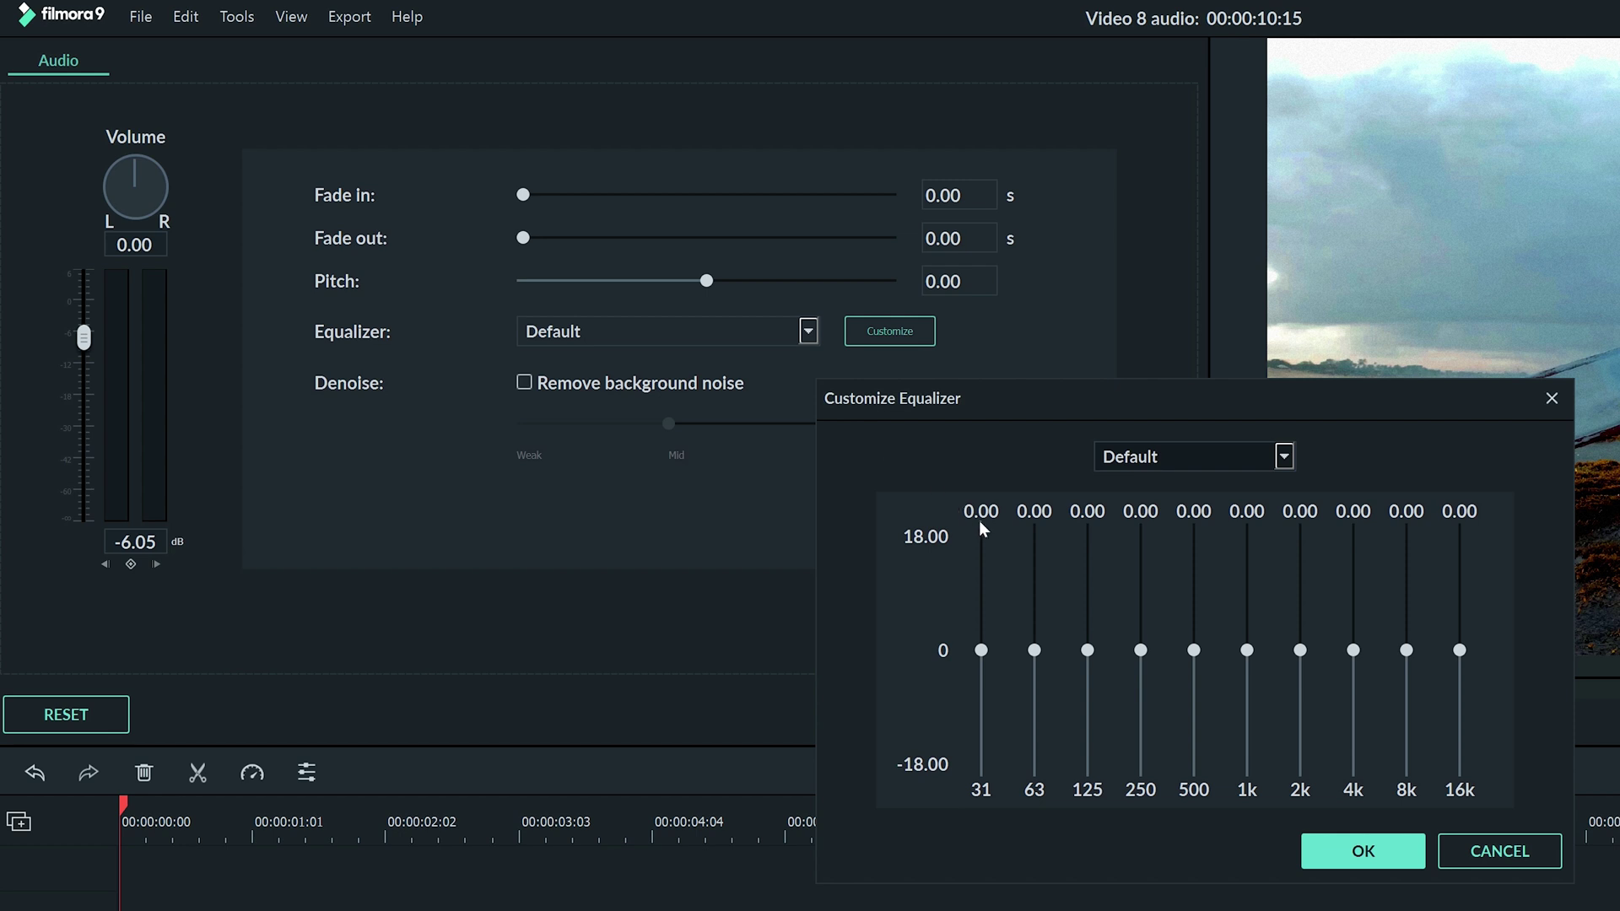
{"action": "left_click", "coordinate": [1365, 850]}
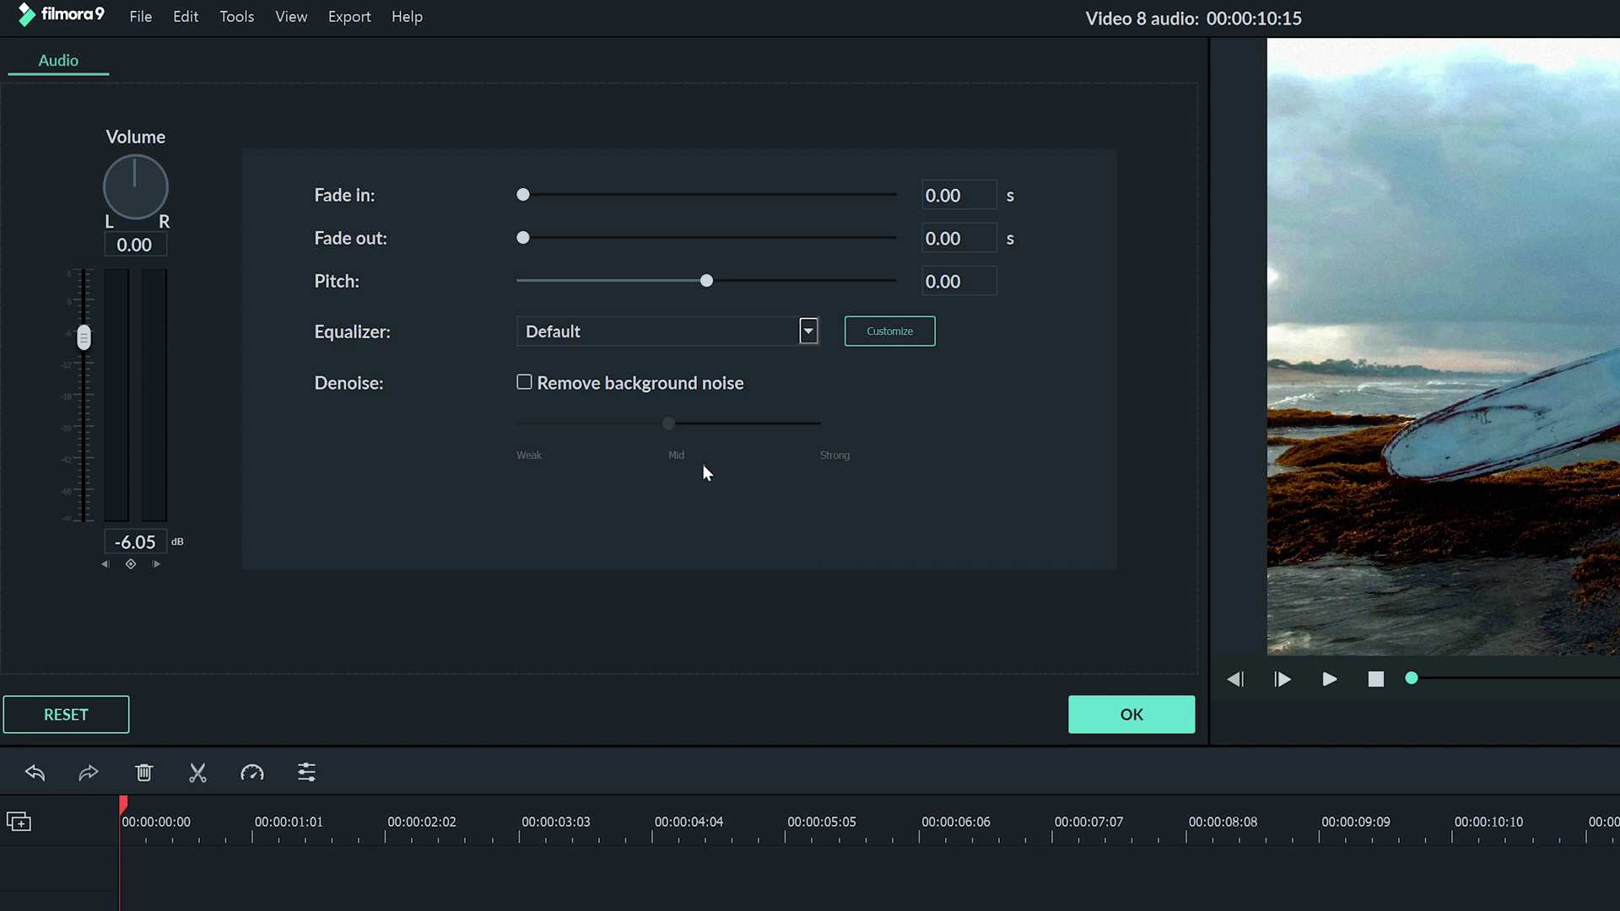
{"action": "left_click", "coordinate": [523, 384]}
{"action": "left_click_drag", "start_coordinate": [524, 424], "coordinate": [672, 452]}
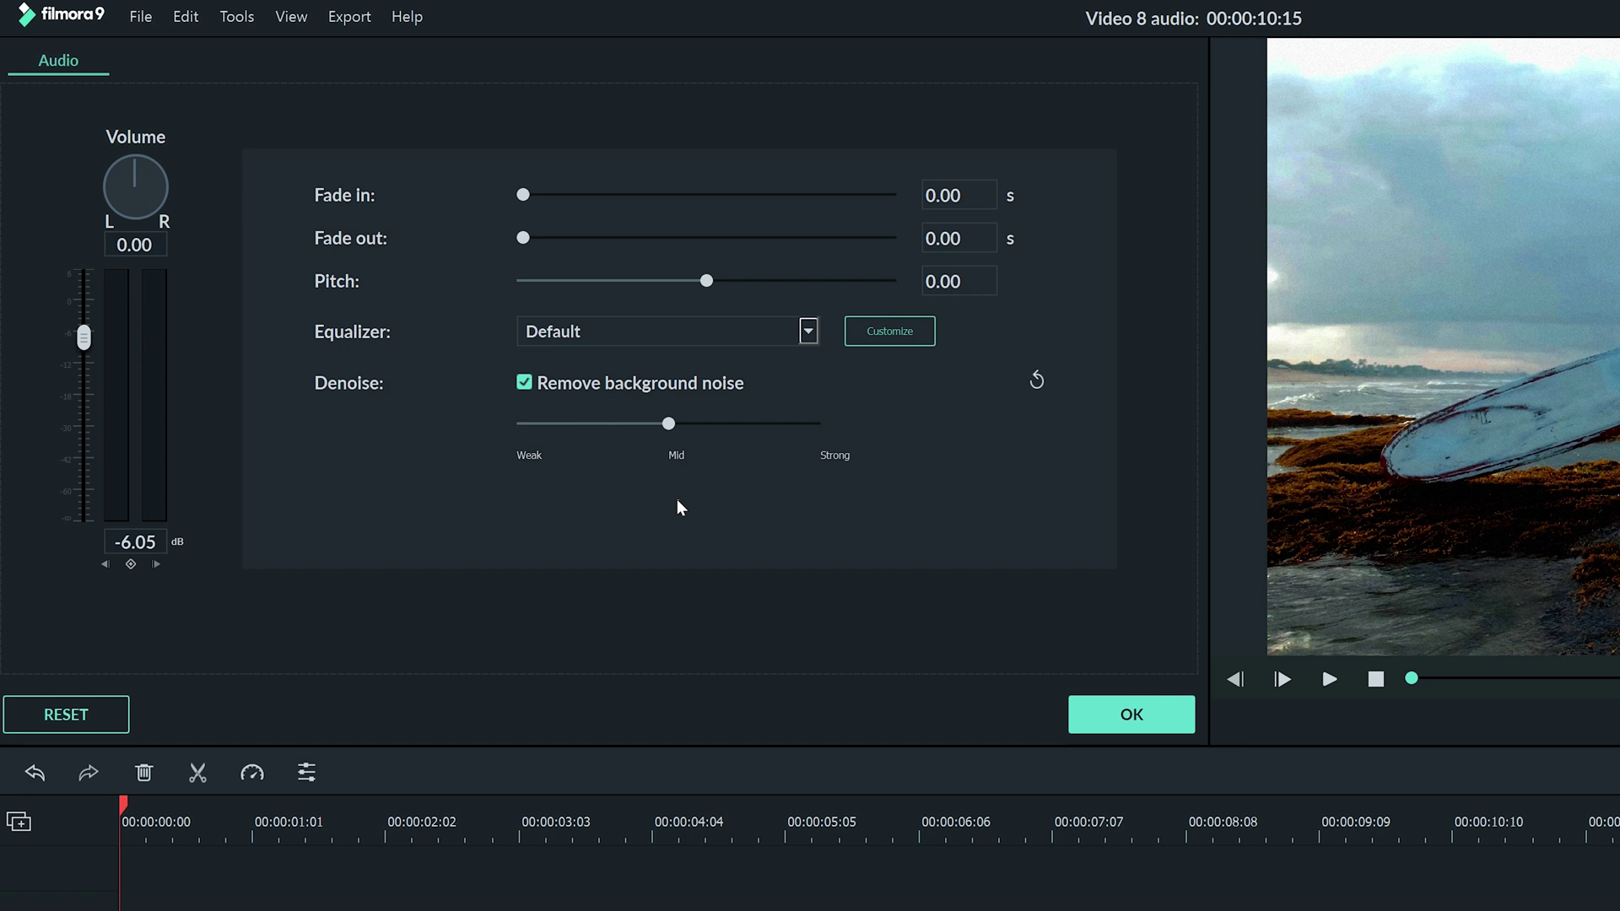
{"action": "left_click", "coordinate": [523, 383]}
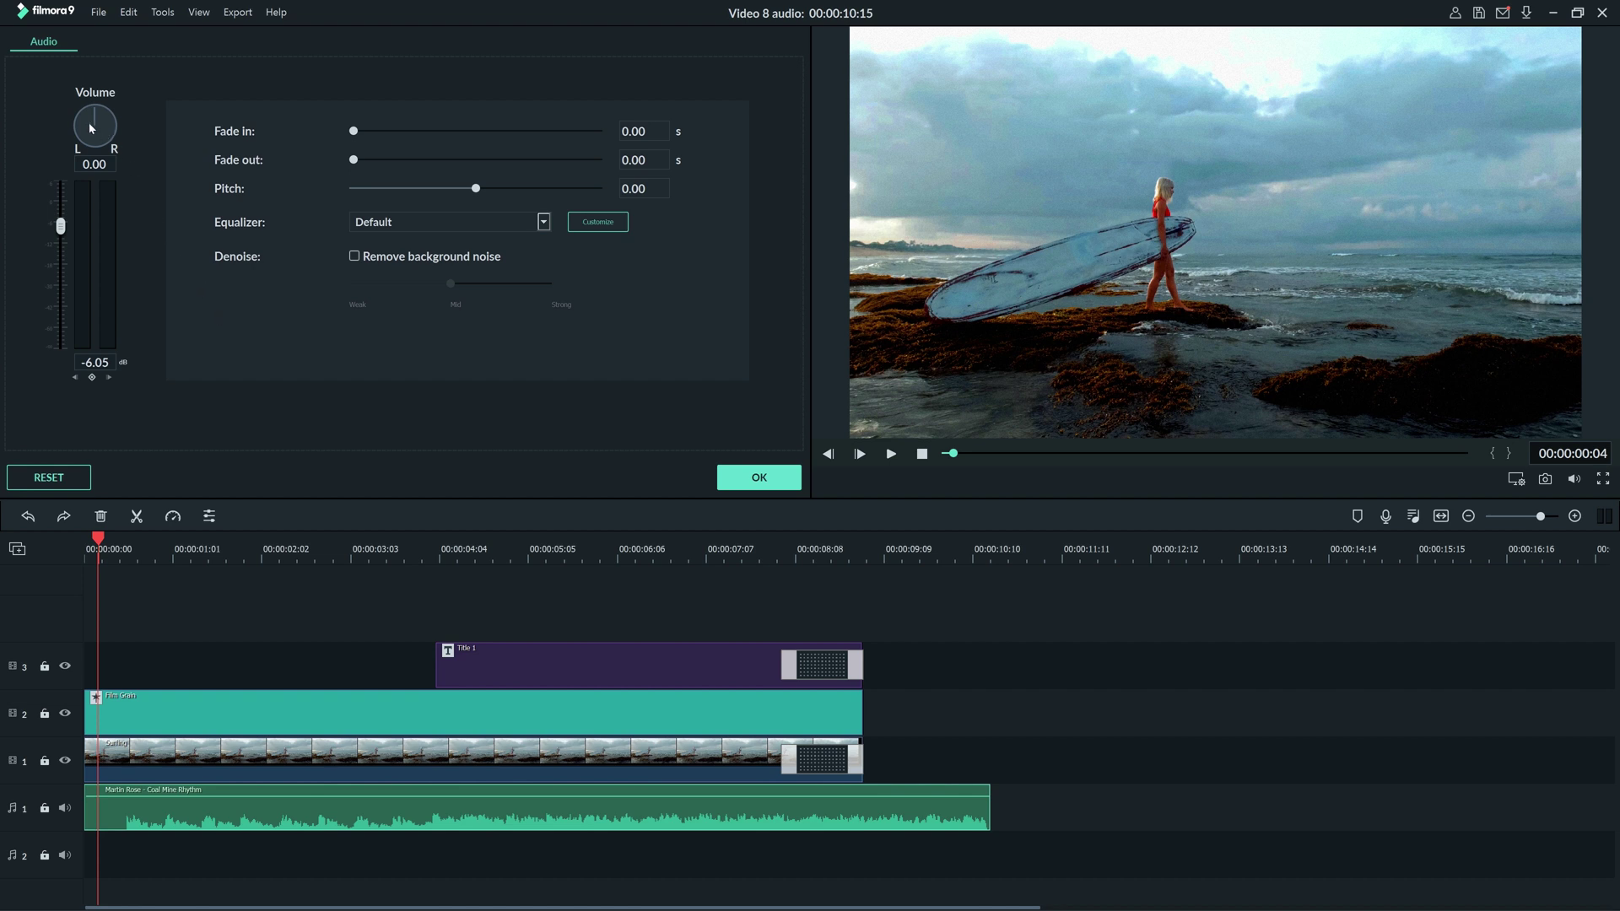
Step: Turn the music's pan knob slightly left toward -6.34
{"action": "left_click_drag", "start_coordinate": [91, 127], "coordinate": [56, 136]}
Step: Add music volume keyframes at the clip start and at 00:00:04:06
{"action": "left_click", "coordinate": [93, 379]}
{"action": "left_click_drag", "start_coordinate": [102, 536], "coordinate": [435, 617]}
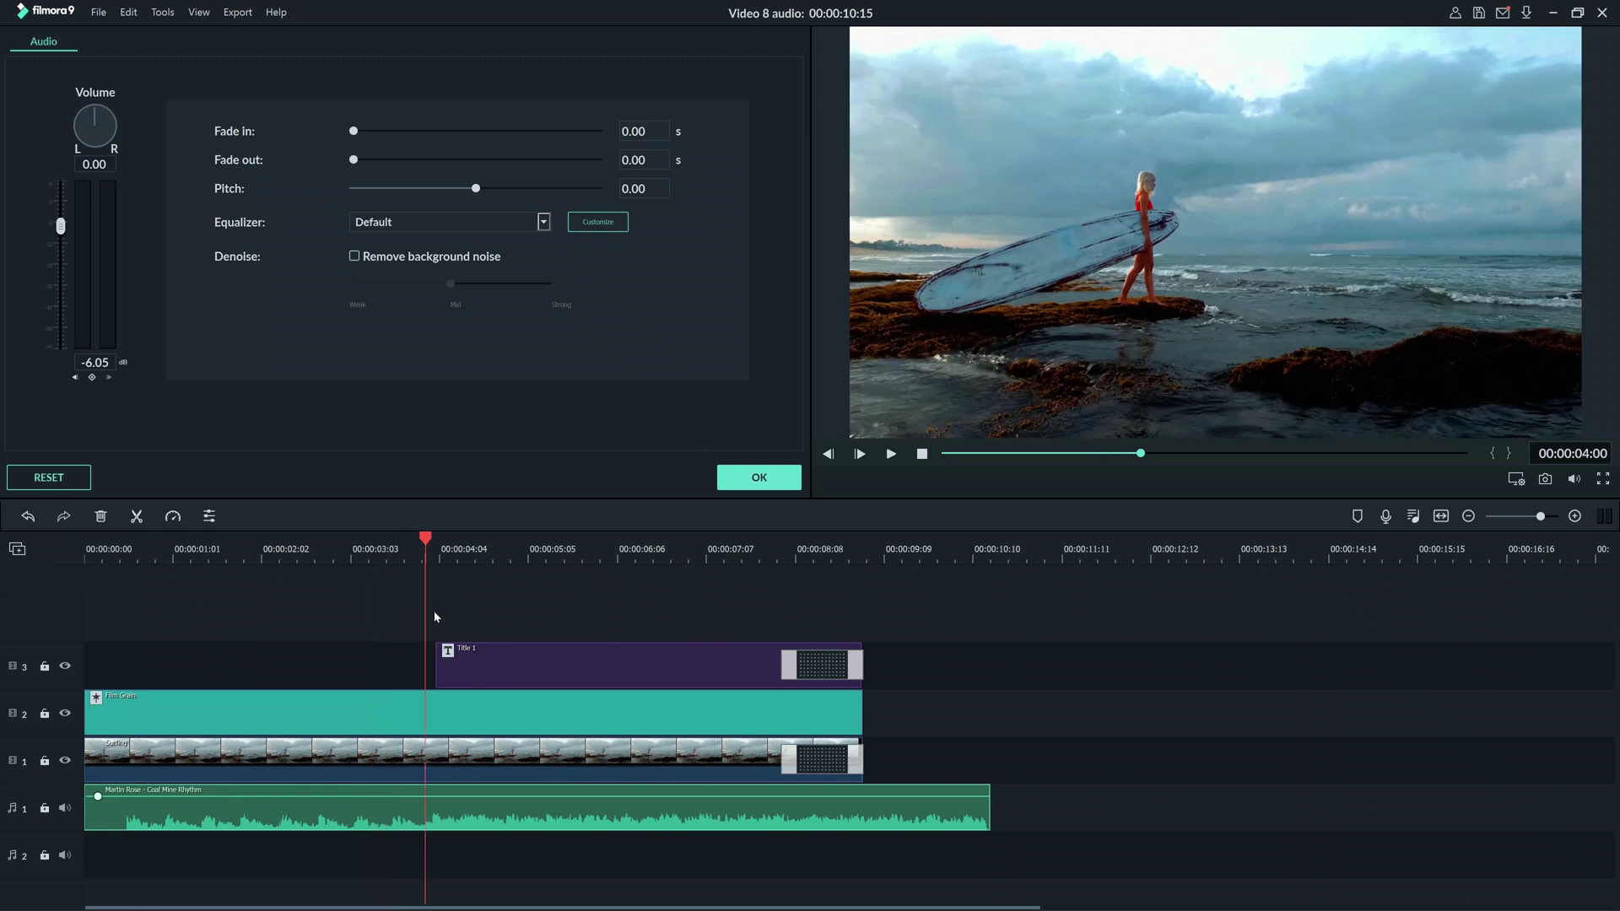
{"action": "key", "text": "Right"}
{"action": "key", "text": "Right"}
{"action": "key", "text": "Right"}
{"action": "key", "text": "Right"}
{"action": "key", "text": "Right"}
{"action": "key", "text": "Right"}
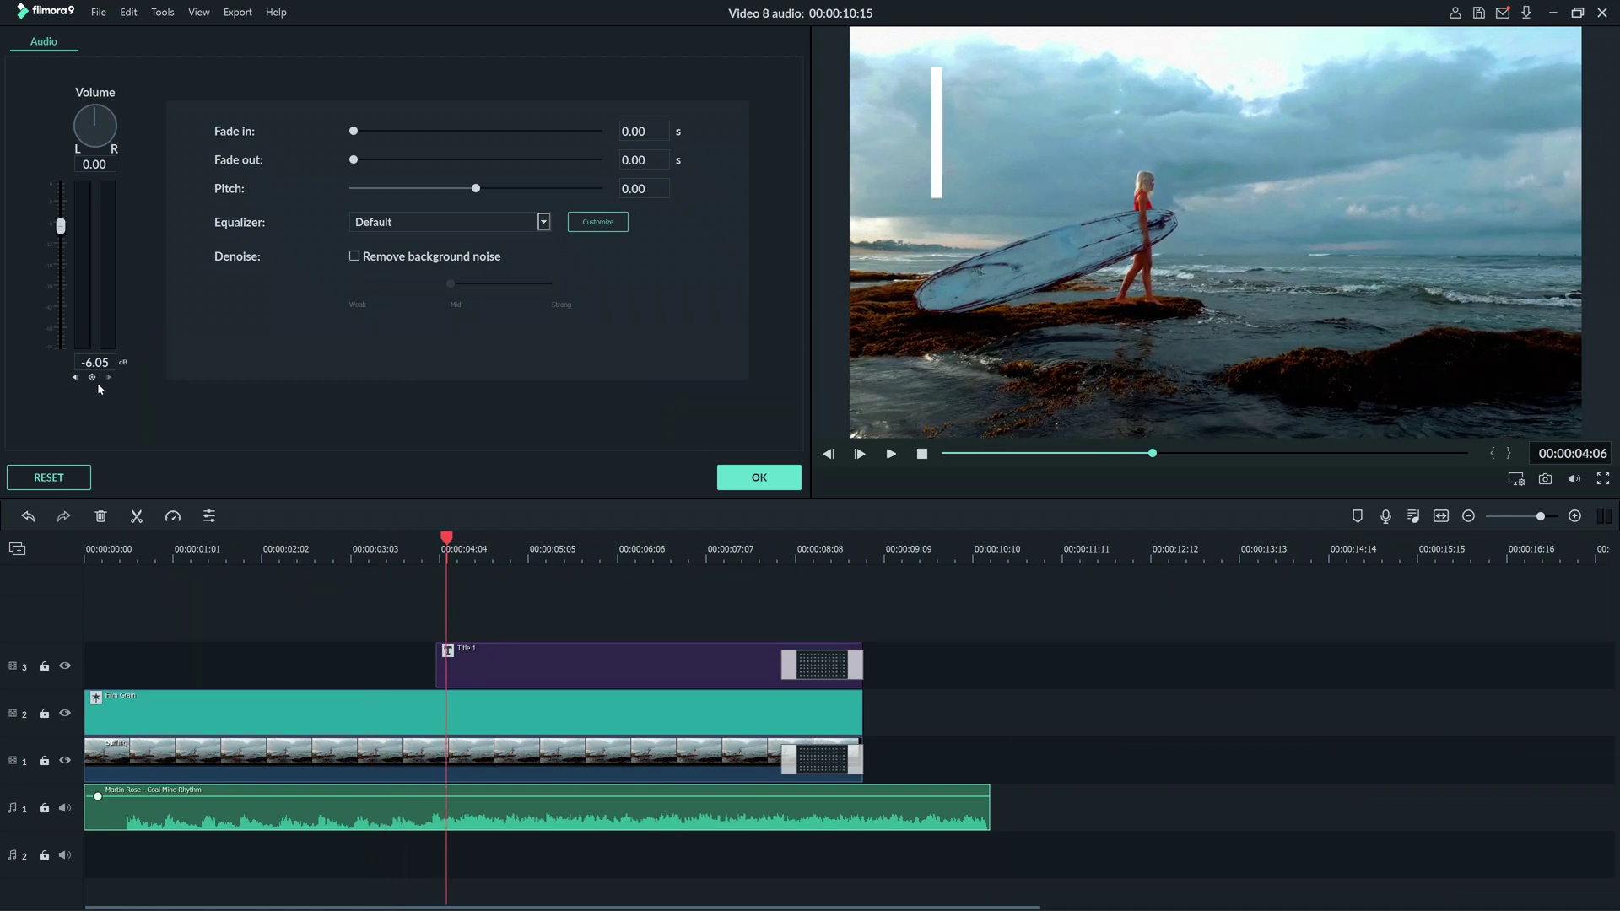
{"action": "left_click", "coordinate": [93, 378]}
{"action": "left_click_drag", "start_coordinate": [447, 540], "coordinate": [847, 553]}
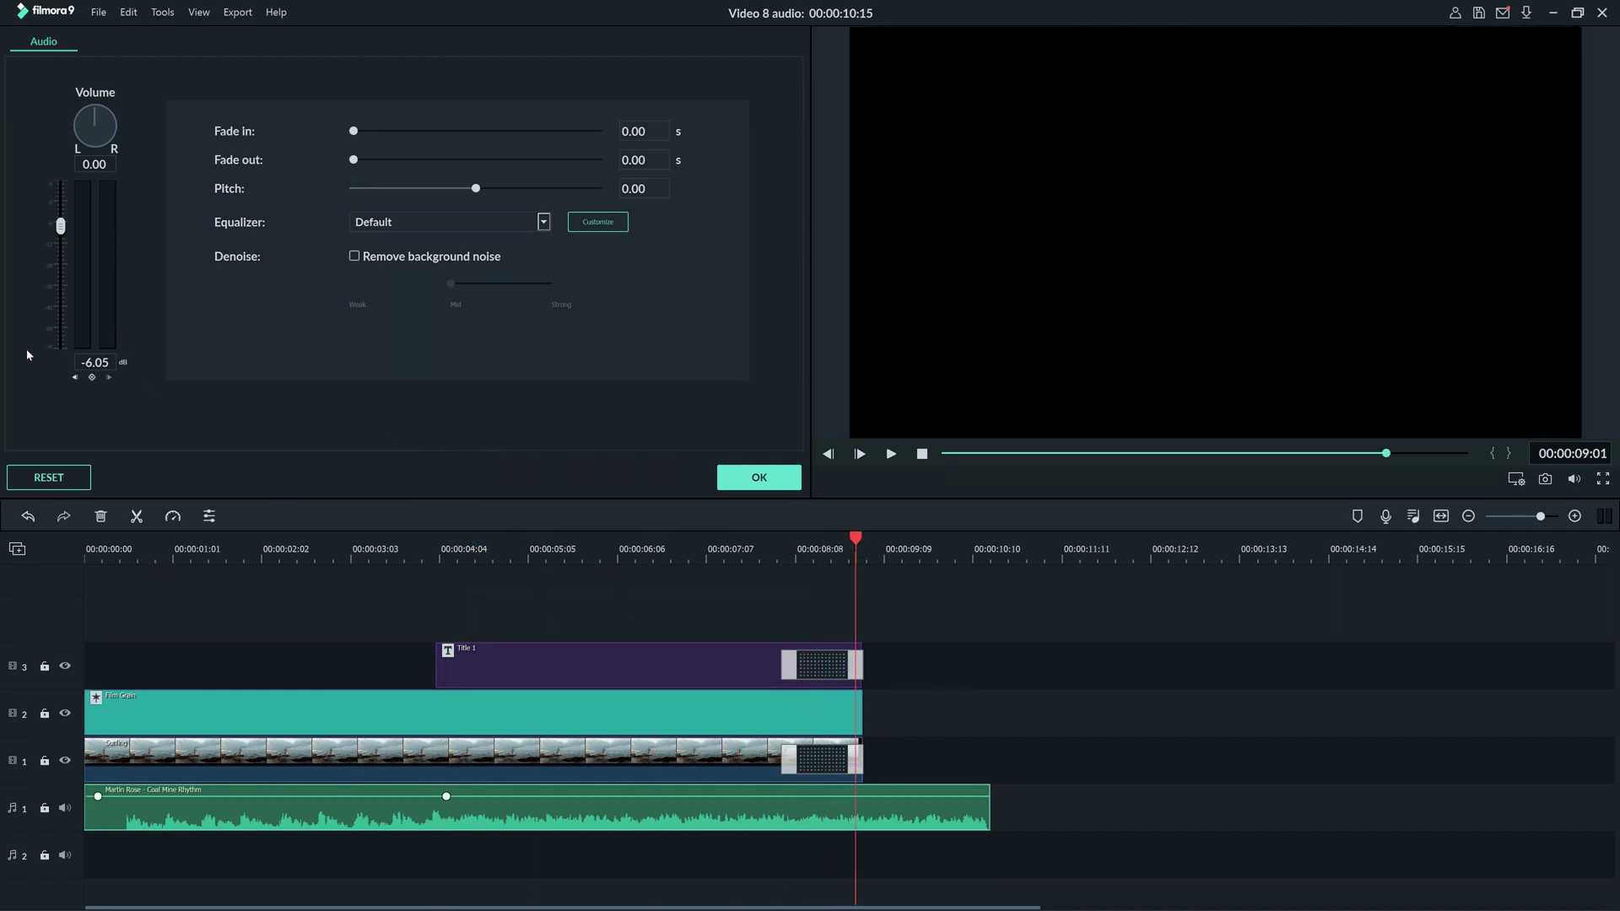
Step: Add a keyframe at 00:00:09:01, lower the starting volume, and raise the middle keyframe
{"action": "left_click", "coordinate": [93, 377]}
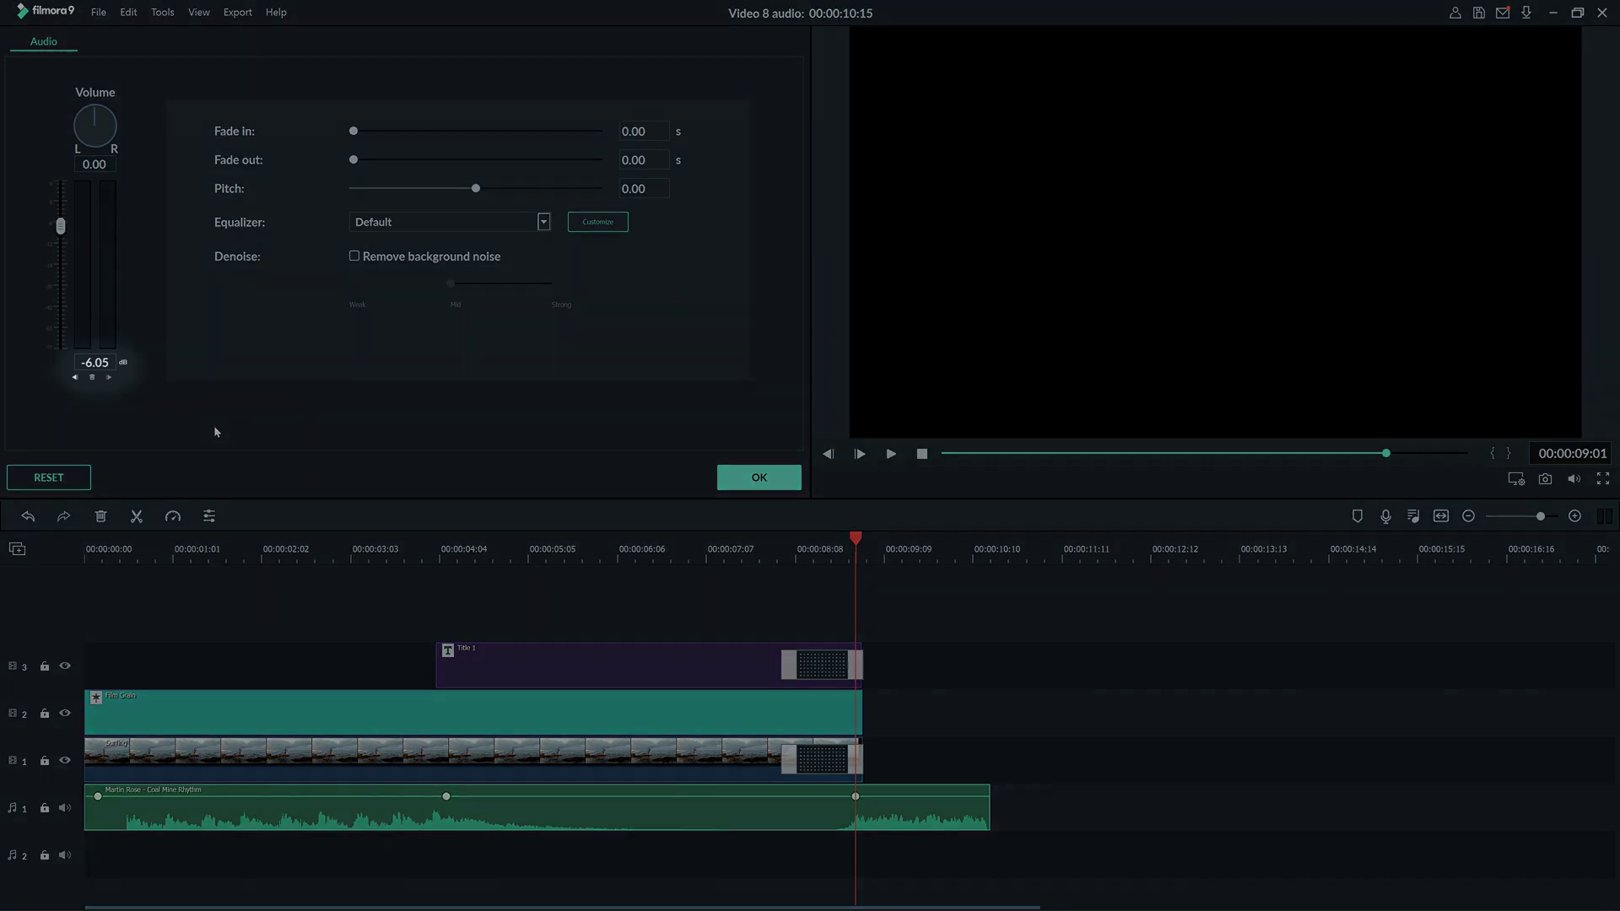
{"action": "left_click", "coordinate": [75, 377]}
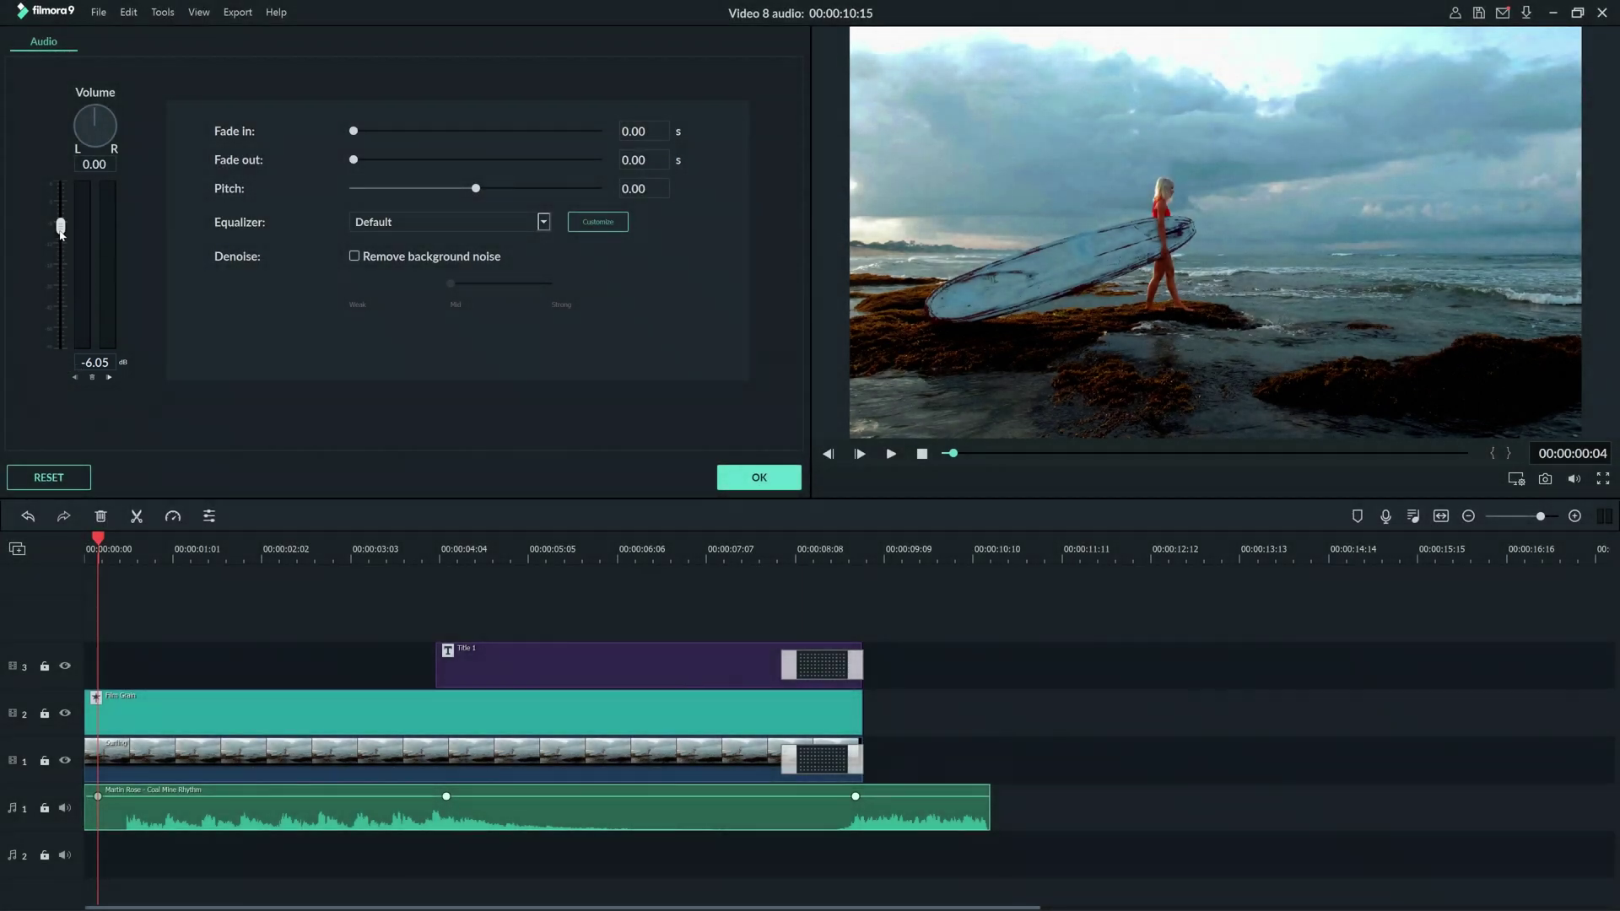
{"action": "left_click_drag", "start_coordinate": [60, 235], "coordinate": [61, 299]}
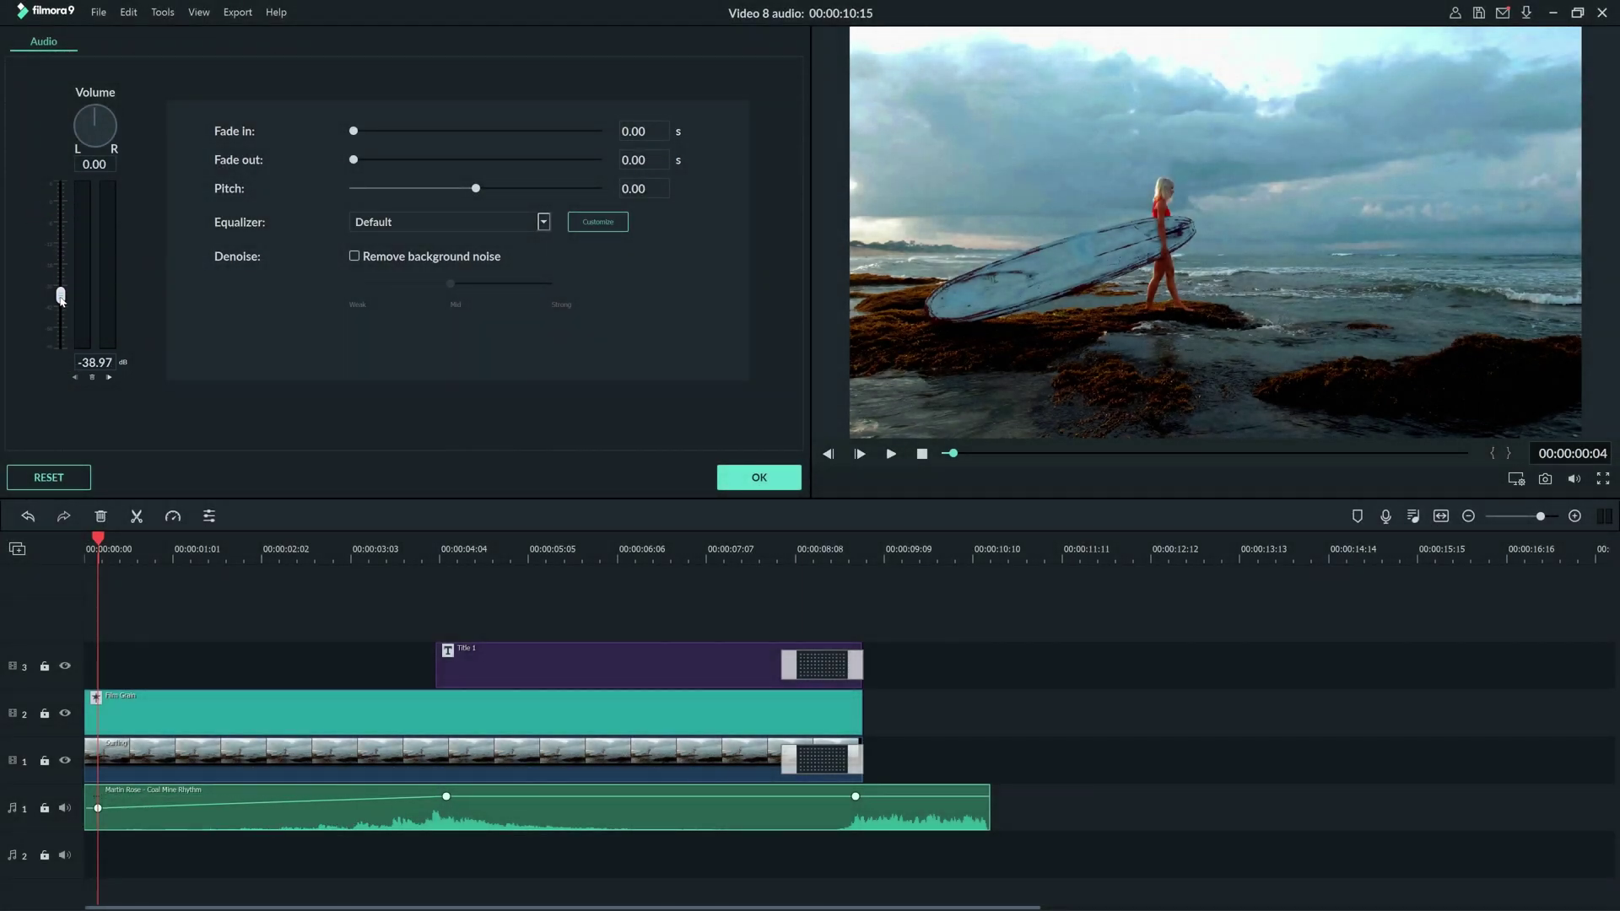
{"action": "left_click", "coordinate": [111, 379]}
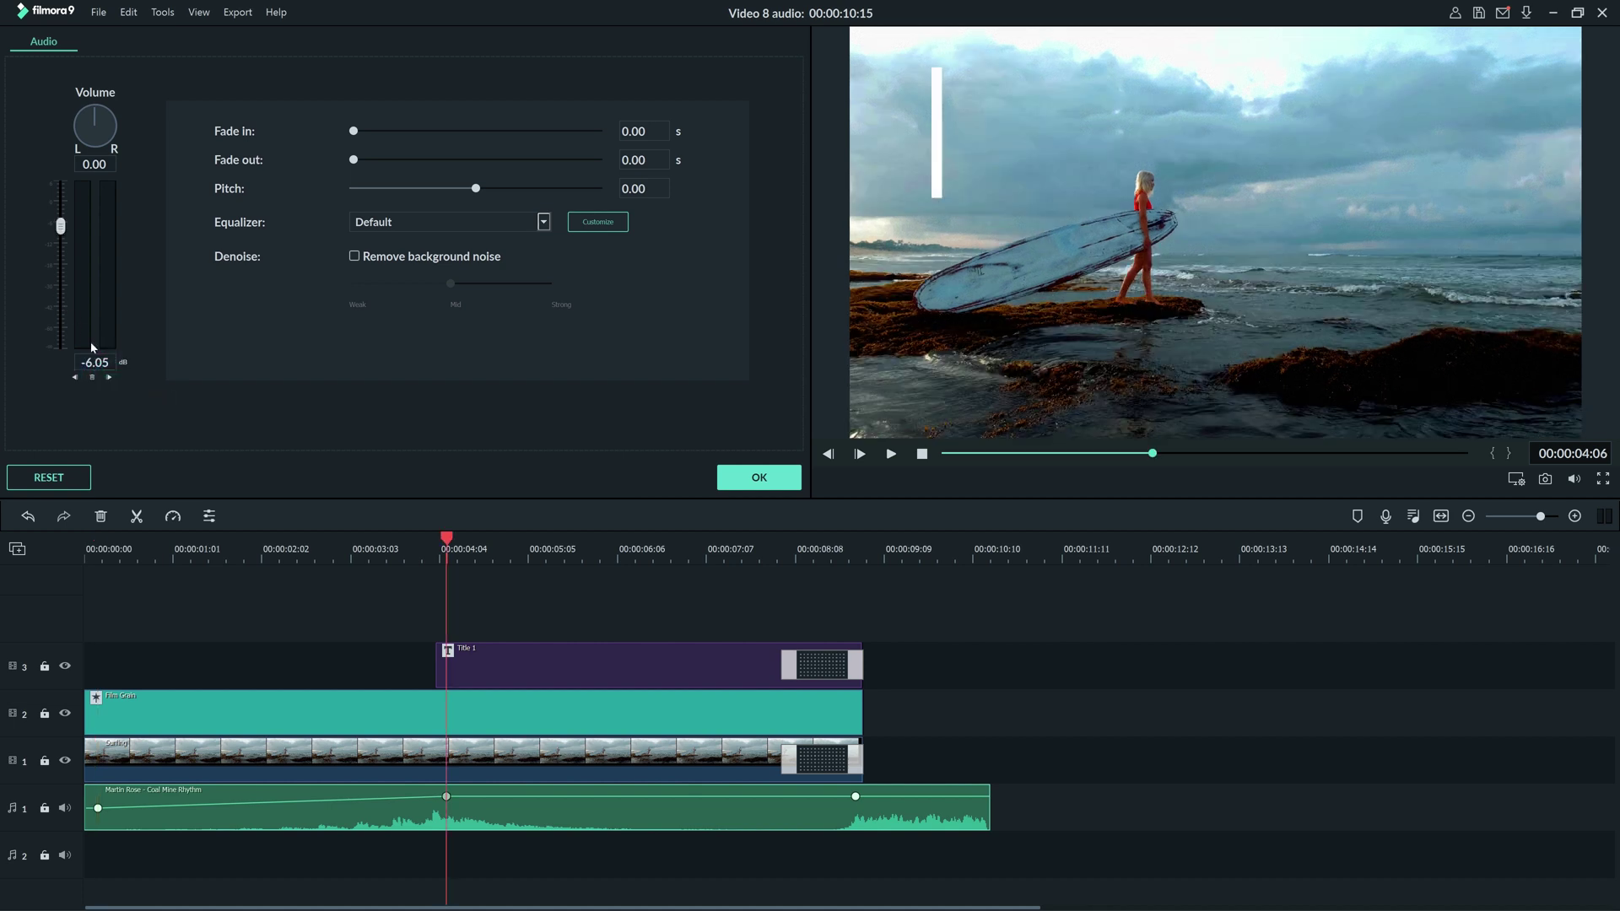
{"action": "left_click_drag", "start_coordinate": [62, 227], "coordinate": [61, 203]}
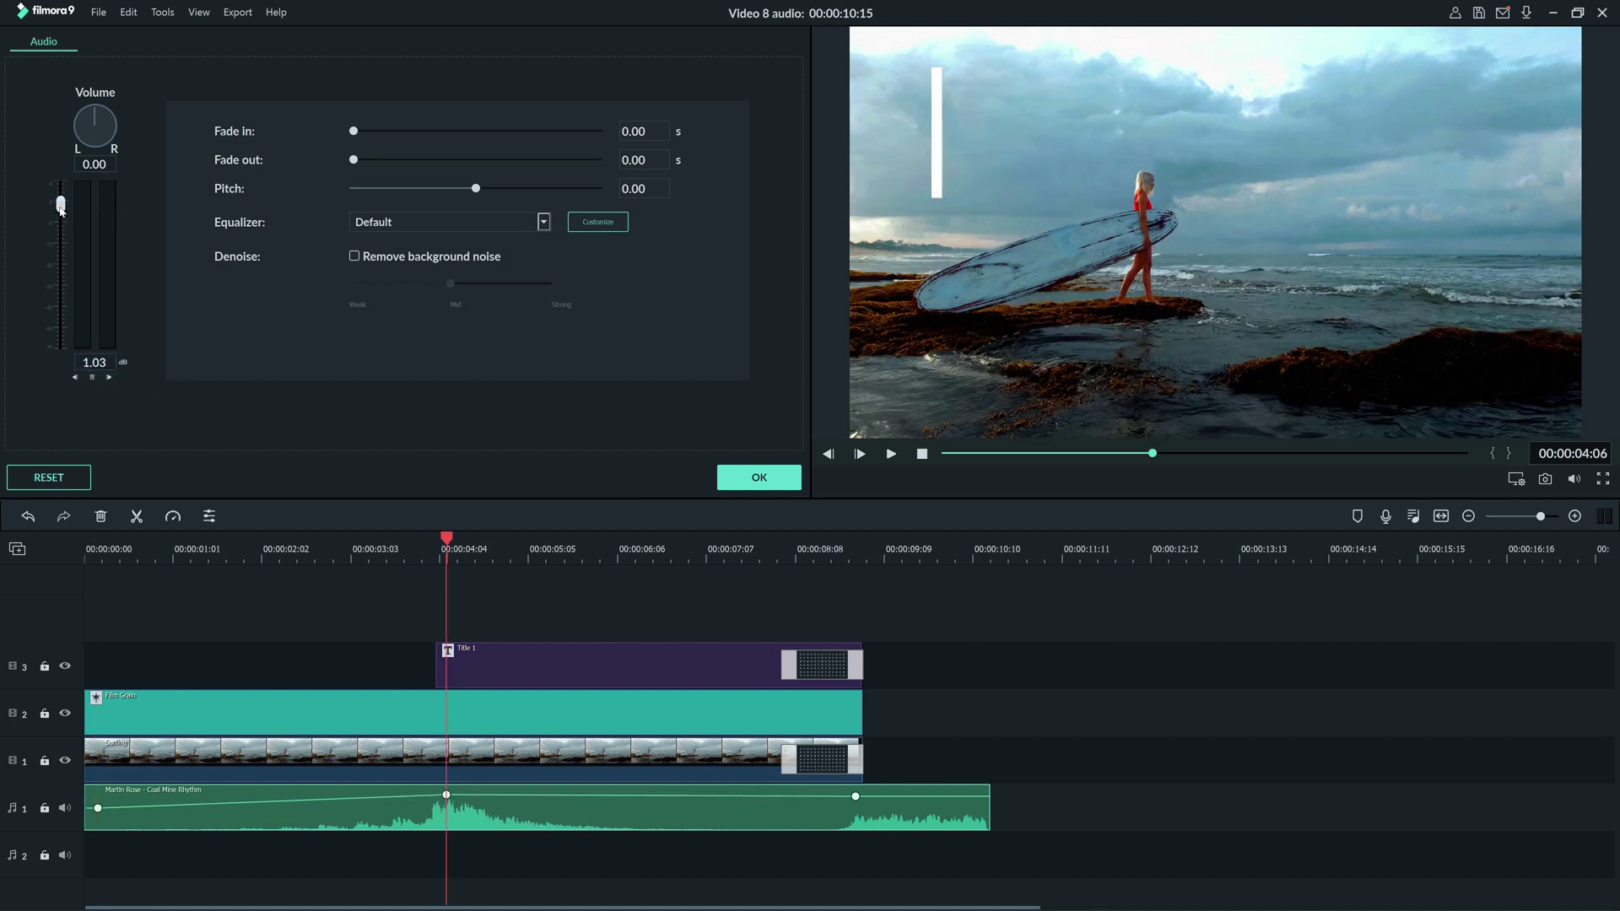
Step: Lower the last keyframe's volume and fine-tune the middle keyframe to about 3 dB
{"action": "left_click", "coordinate": [109, 379]}
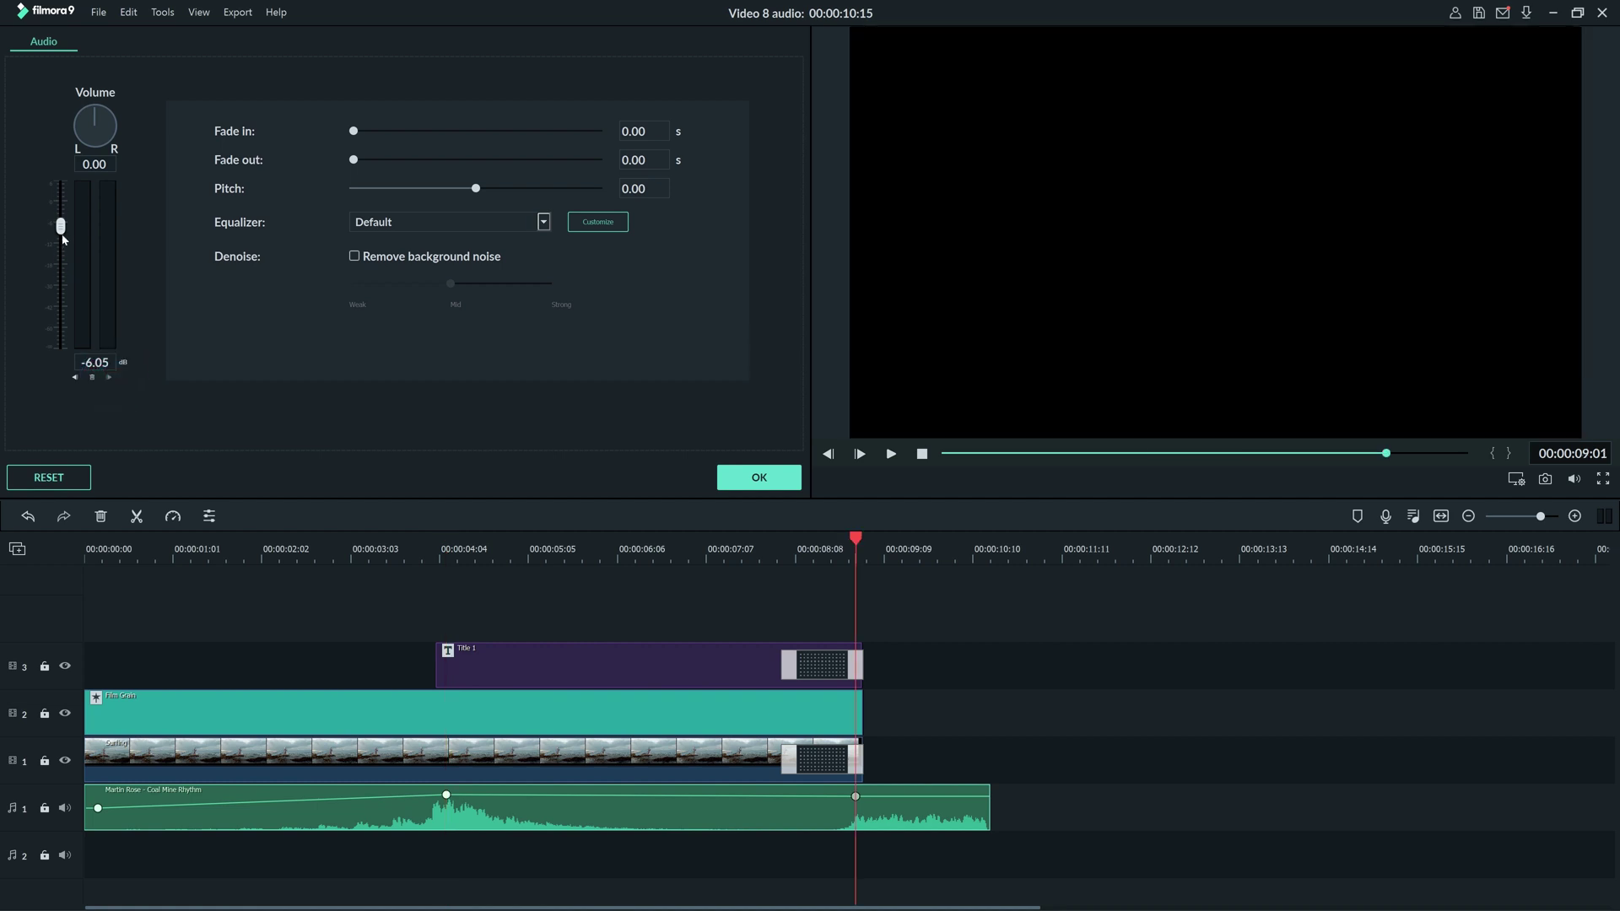
{"action": "left_click_drag", "start_coordinate": [61, 226], "coordinate": [60, 303]}
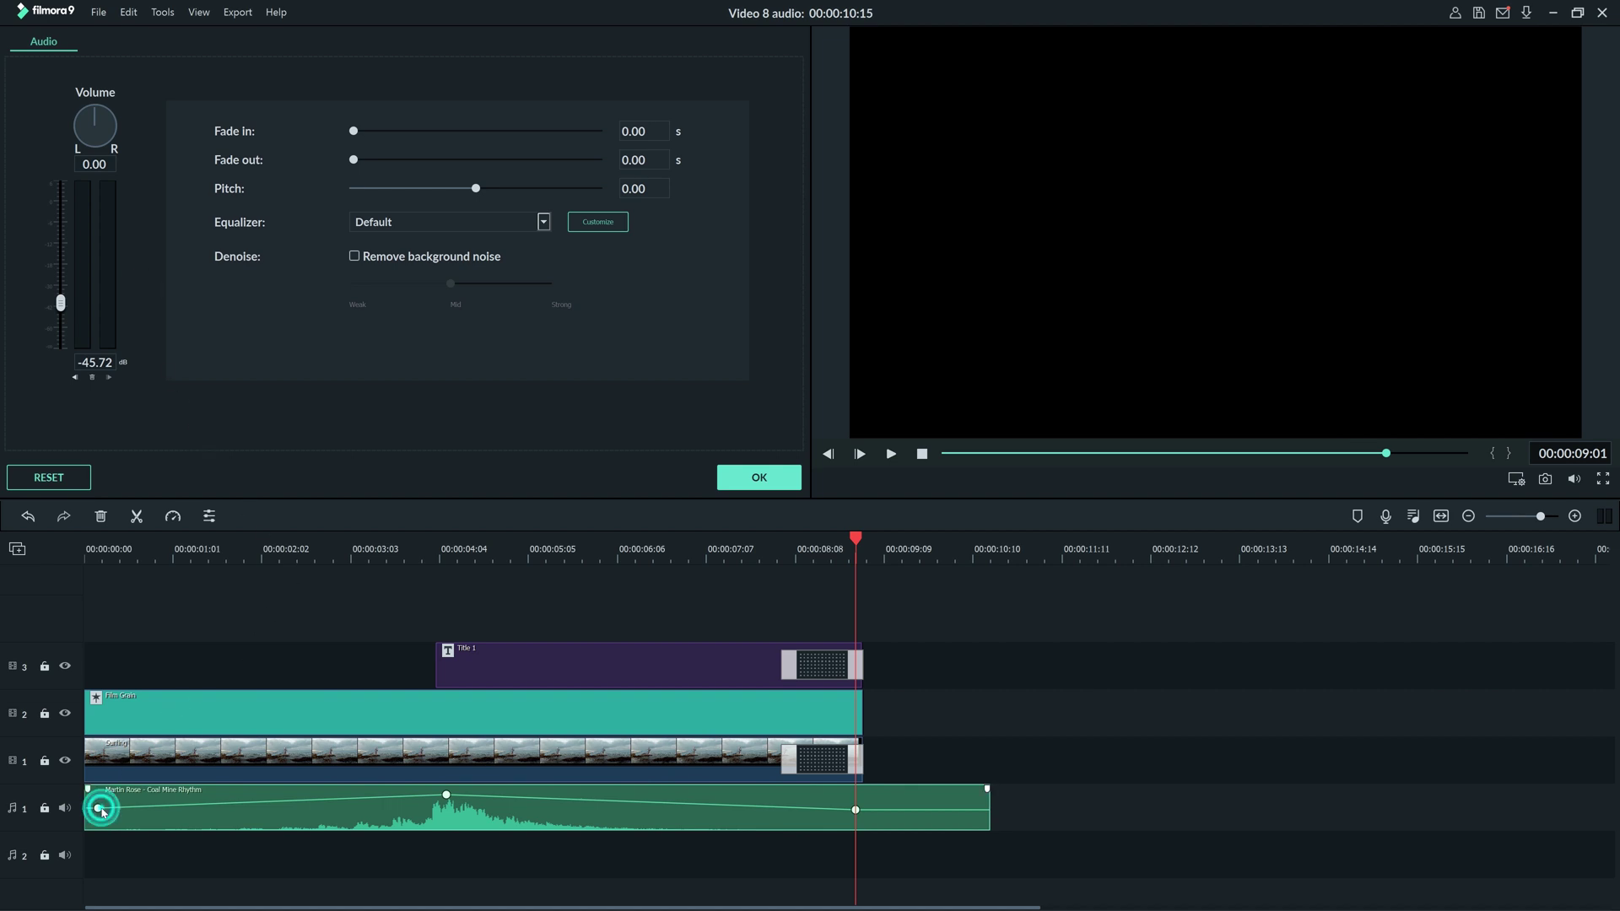
{"action": "left_click_drag", "start_coordinate": [99, 809], "coordinate": [98, 813]}
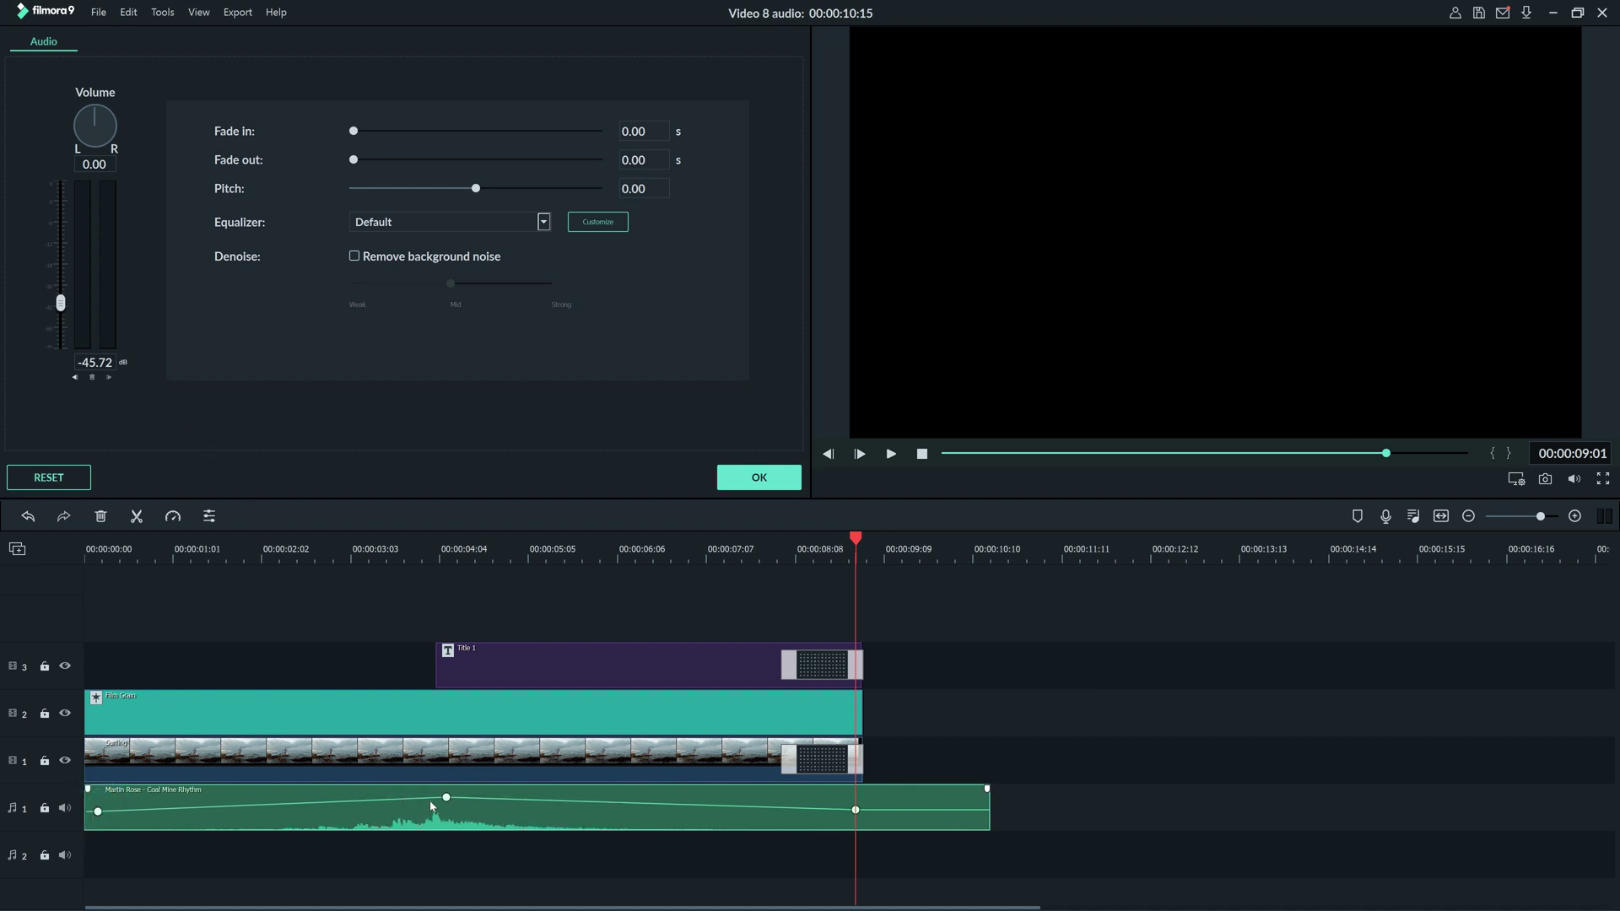
{"action": "left_click_drag", "start_coordinate": [446, 797], "coordinate": [443, 793]}
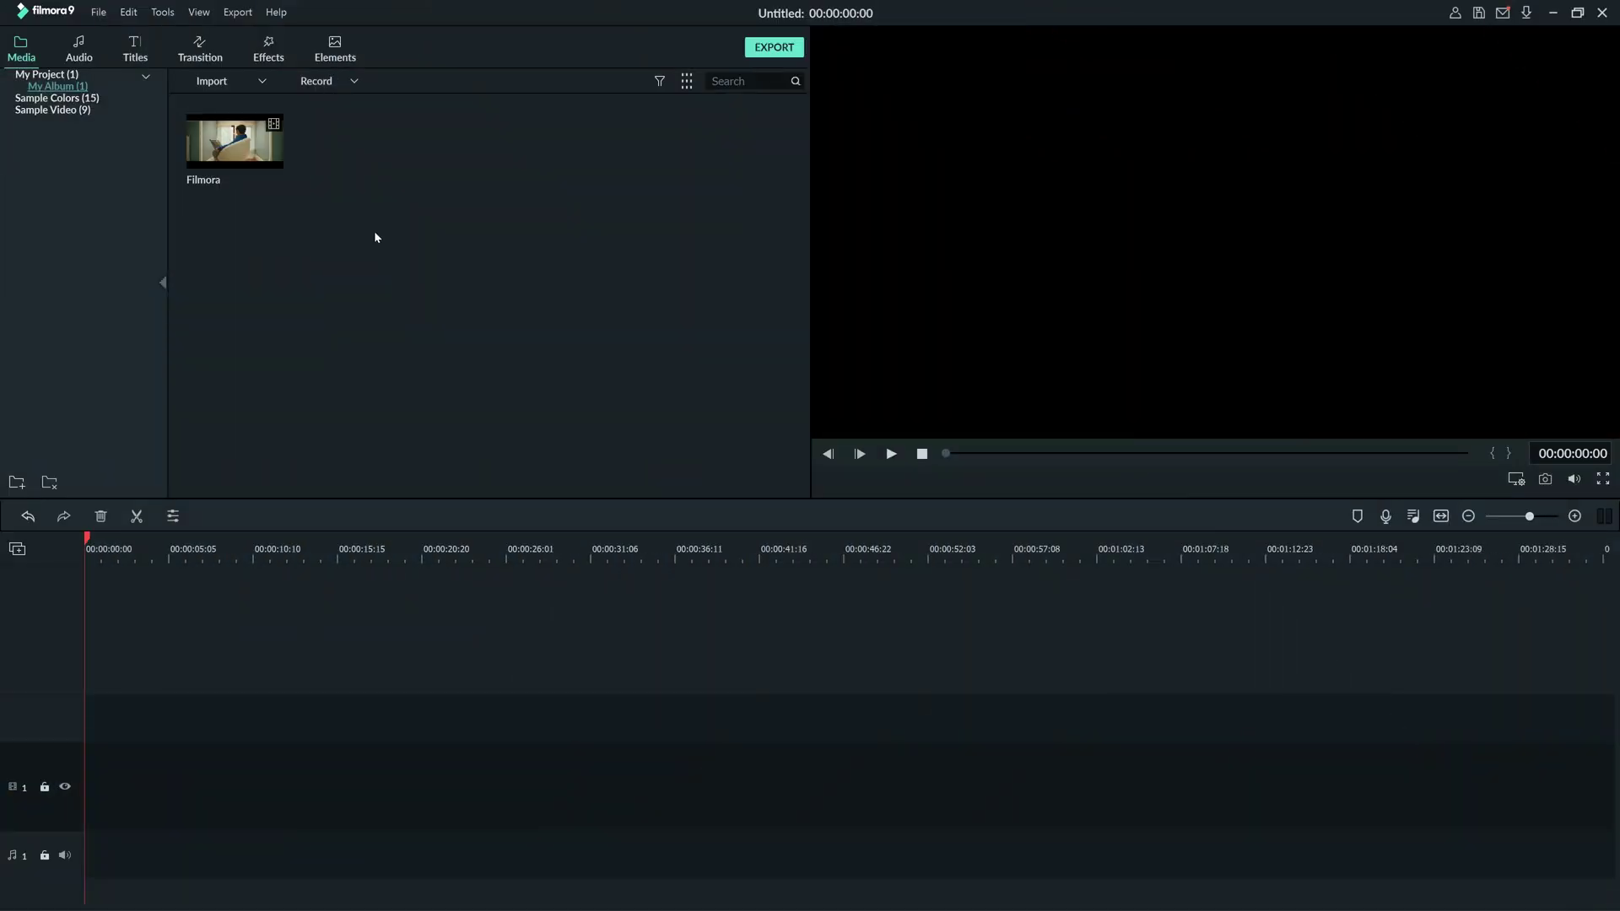
Step: Place the Filmora clip on the timeline and use Detach Audio to split off its soundtrack
{"action": "left_click", "coordinate": [236, 140]}
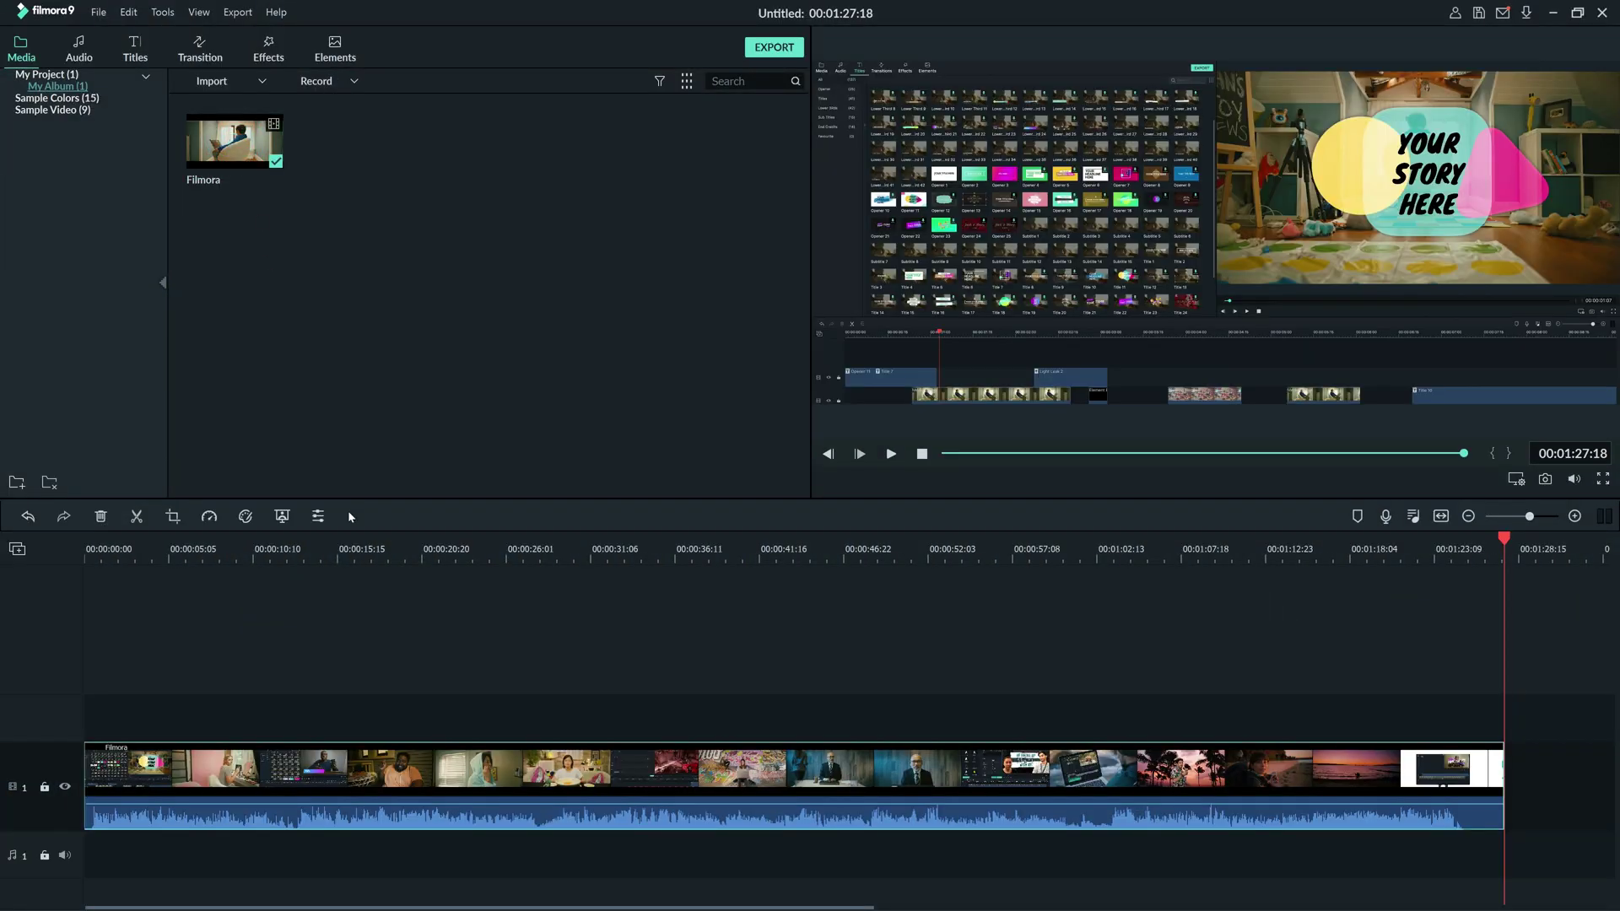
{"action": "double_click", "coordinate": [420, 765]}
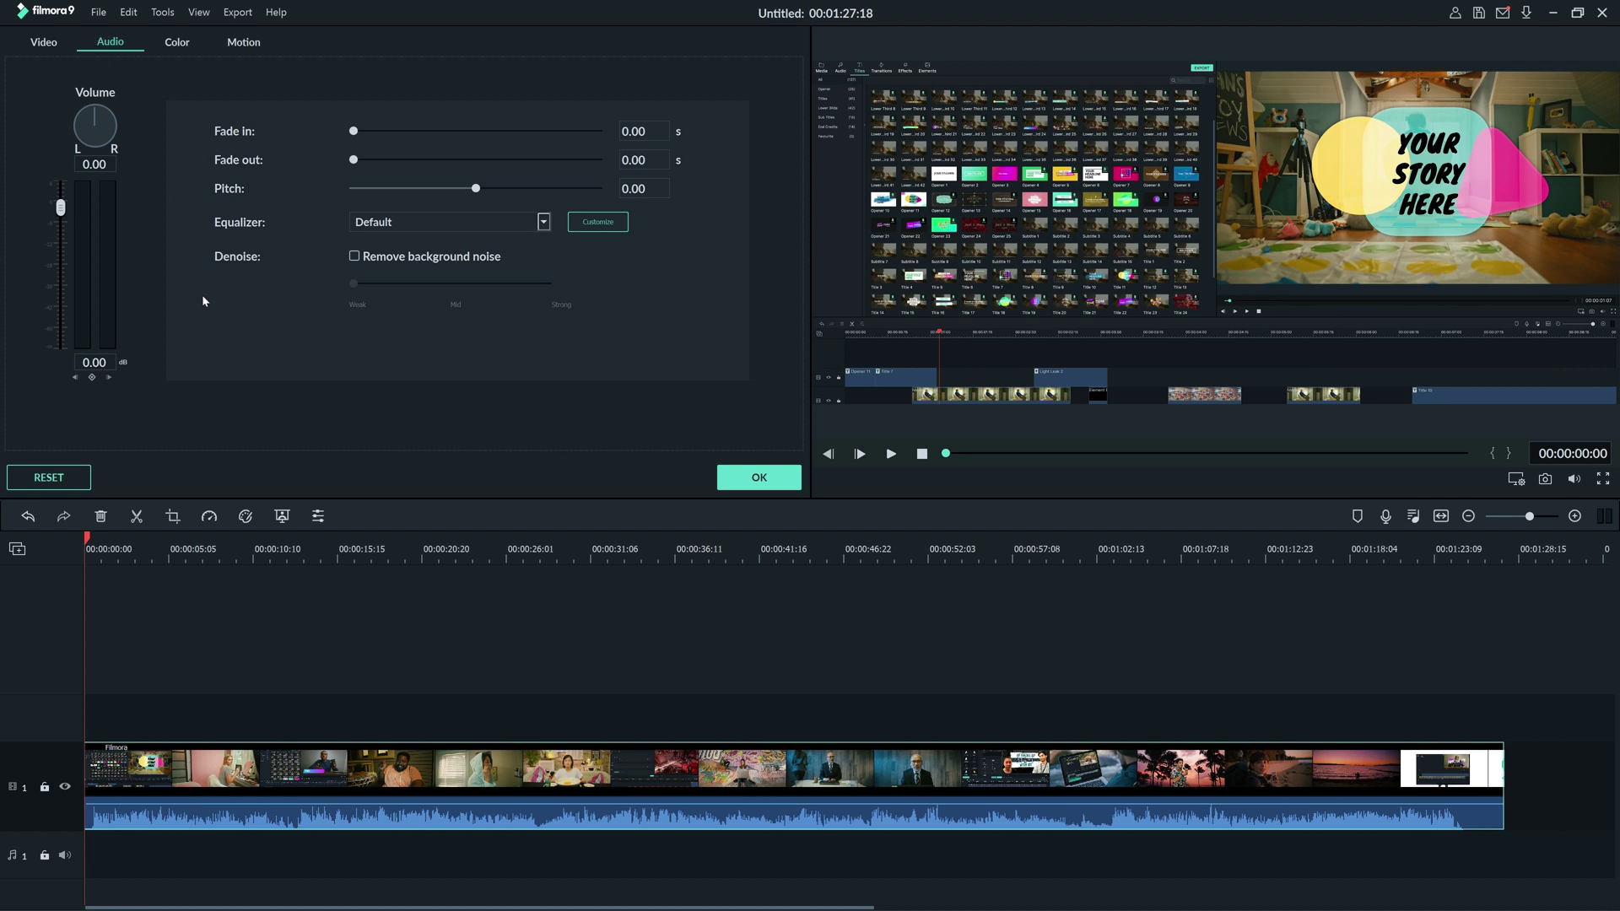
{"action": "right_click", "coordinate": [302, 766]}
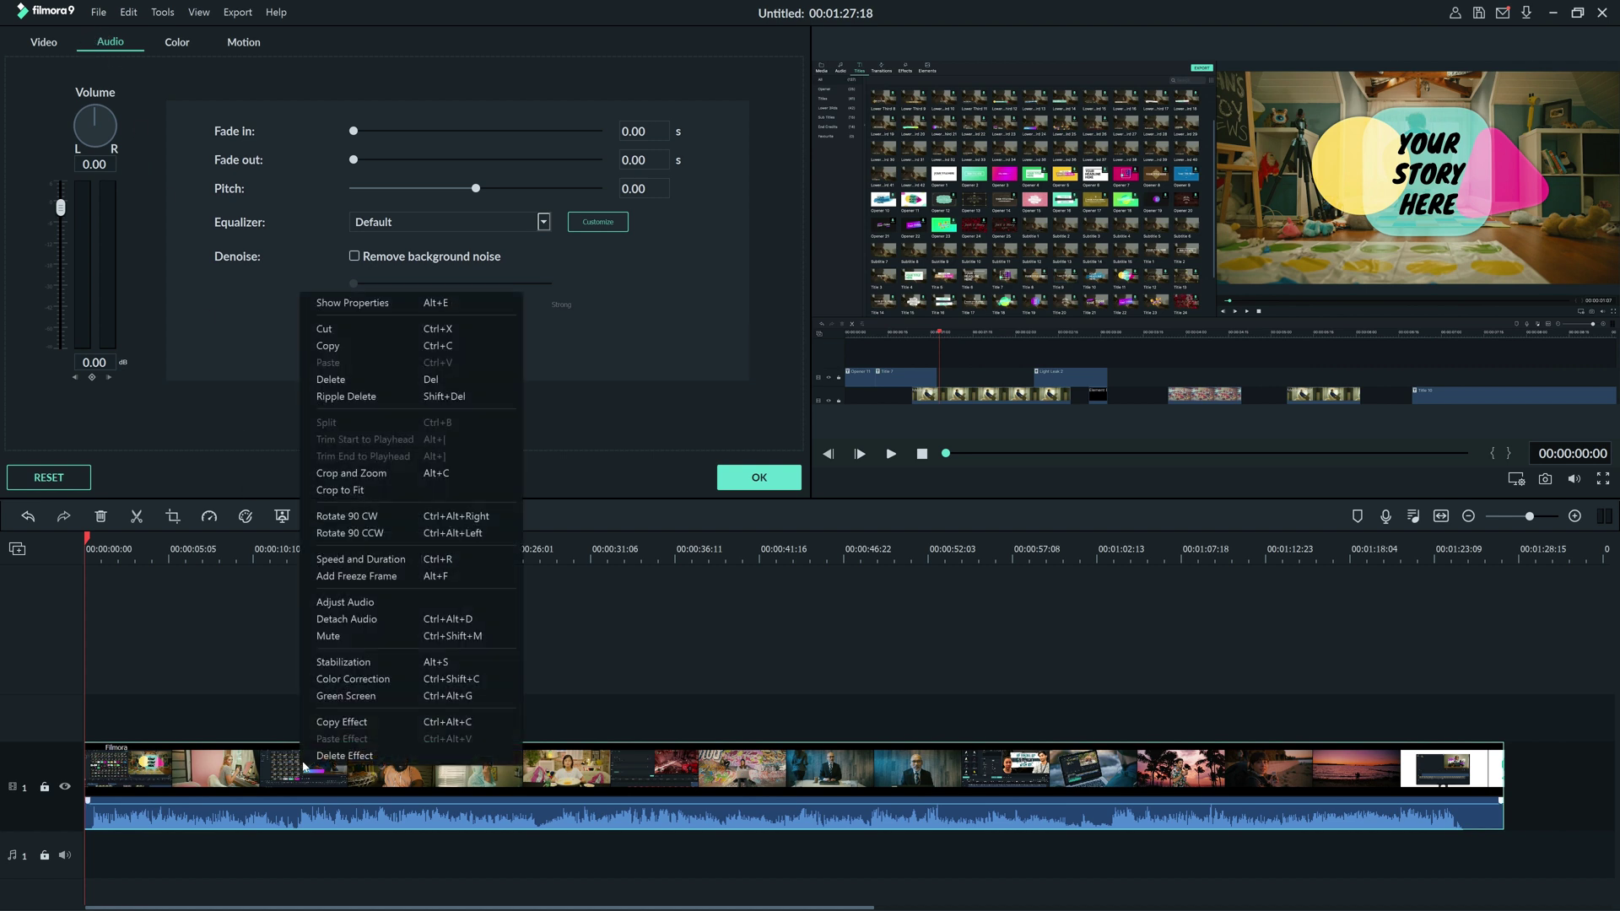
{"action": "left_click", "coordinate": [359, 620]}
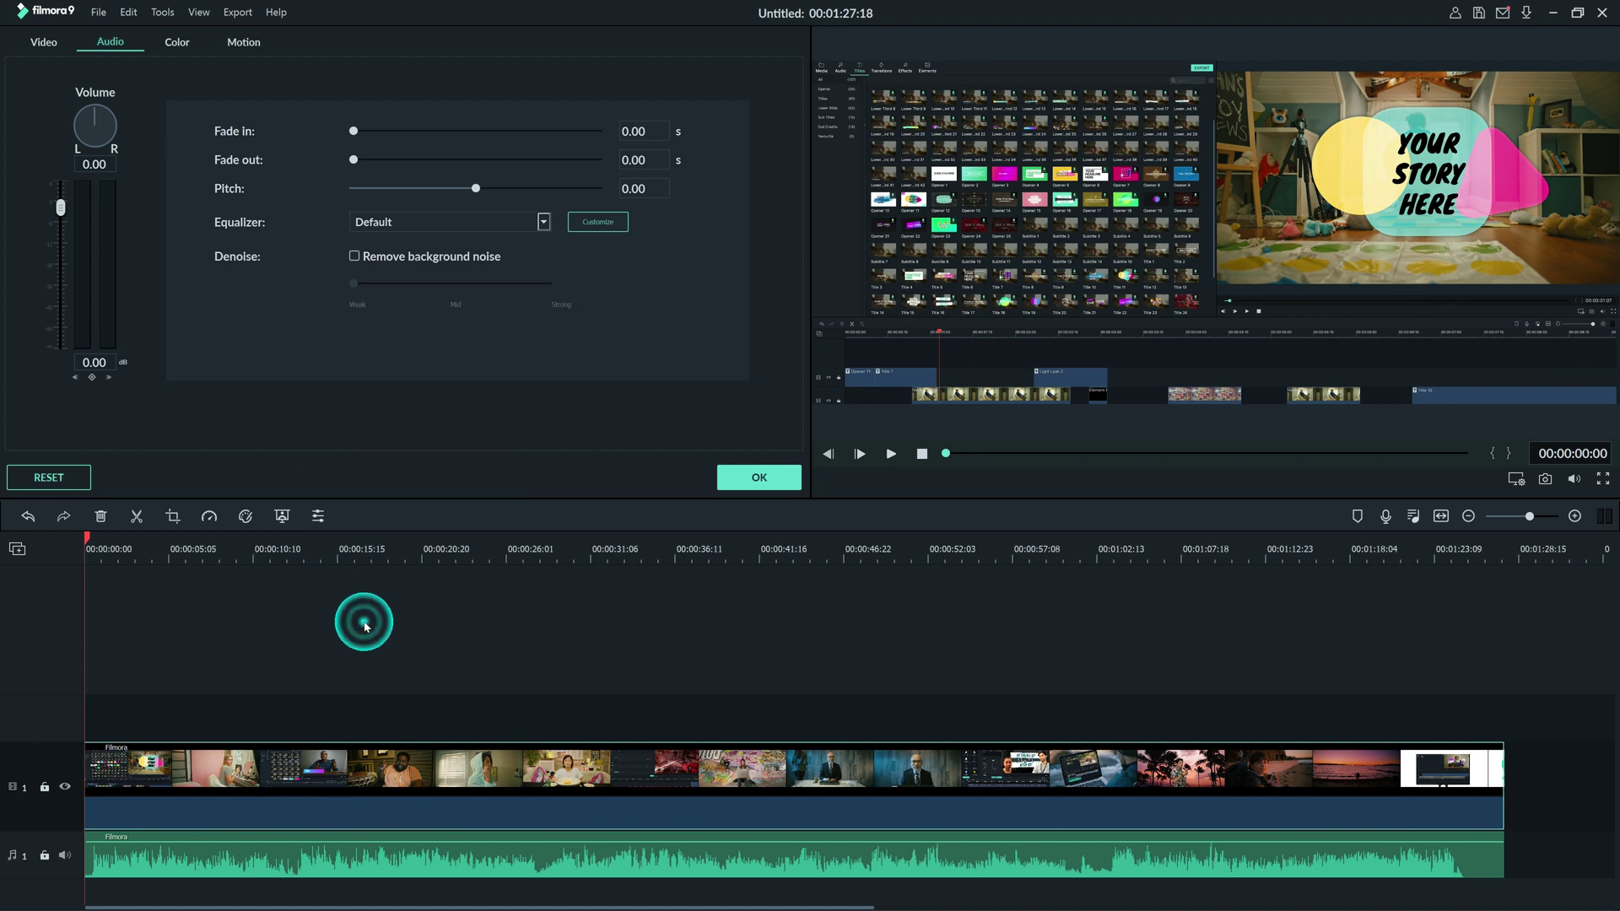